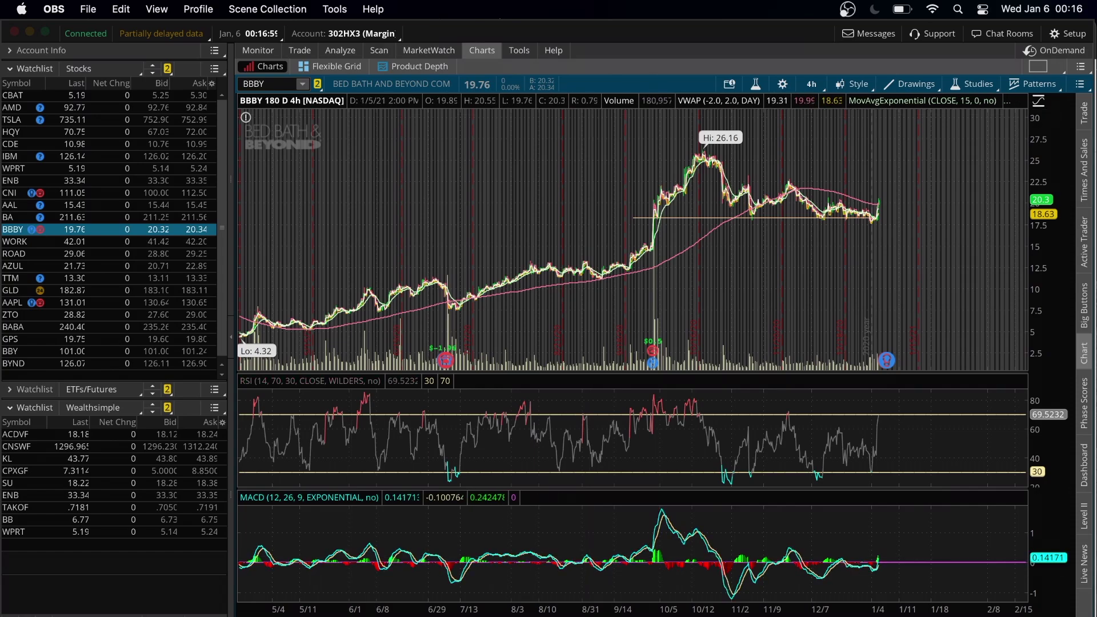
- Switch to Safari, open the thinkorswim Desktop page on TD Ameritrade from the search results, and dismiss the cookie notice
{"action": "left_click", "coordinate": [157, 614]}
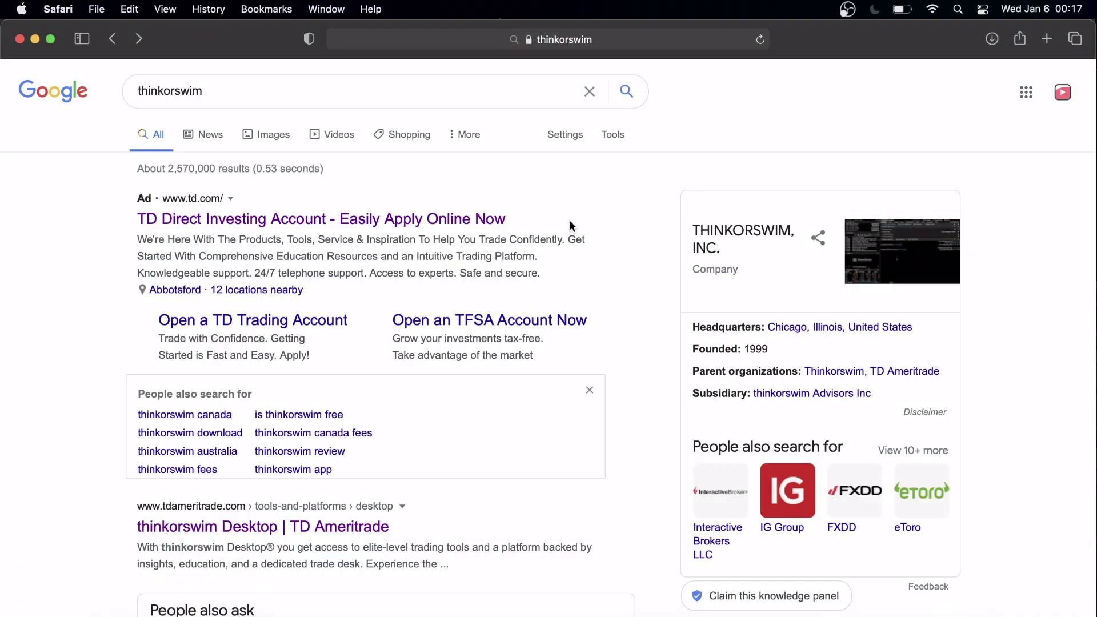
{"action": "scroll", "coordinate": [570, 285], "scroll_direction": "up", "scroll_amount": 2}
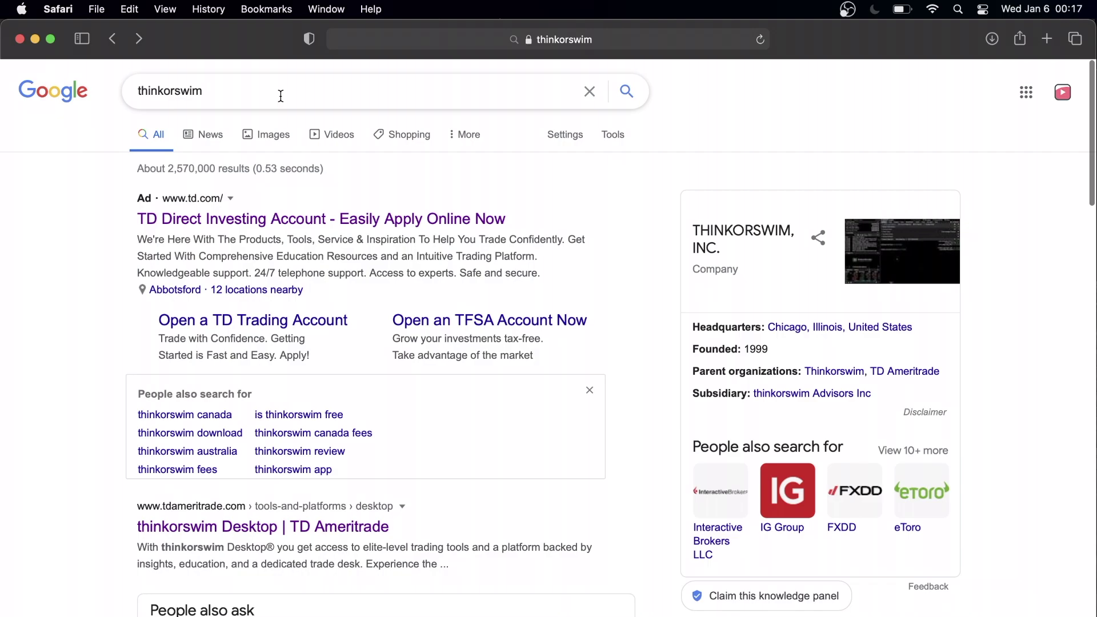
{"action": "scroll", "coordinate": [66, 320], "scroll_direction": "down", "scroll_amount": 5}
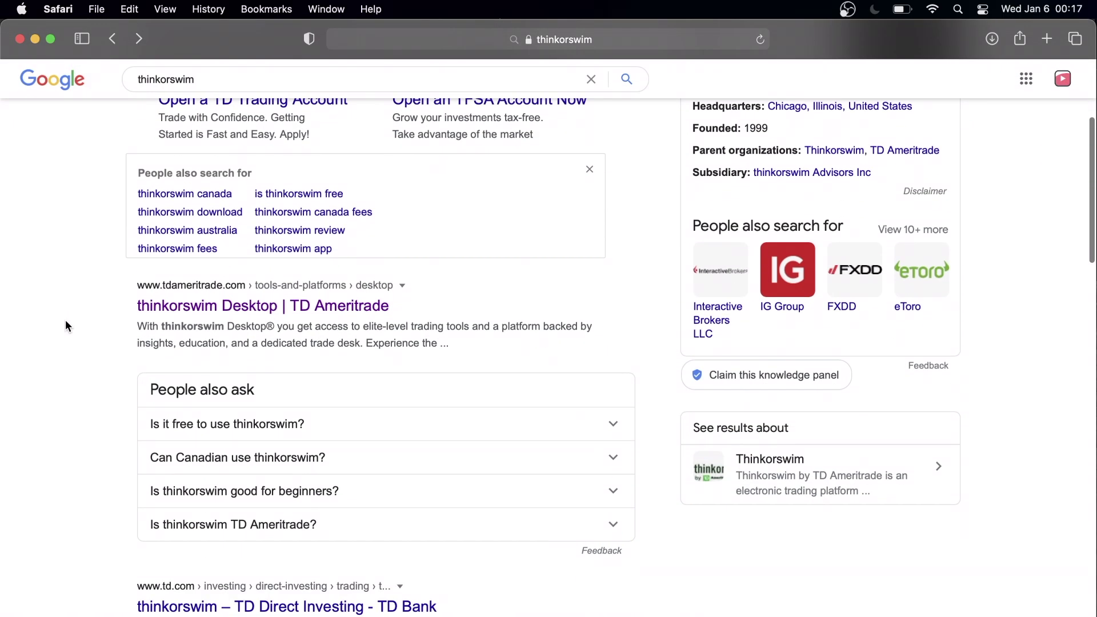
{"action": "scroll", "coordinate": [65, 319], "scroll_direction": "down", "scroll_amount": 3}
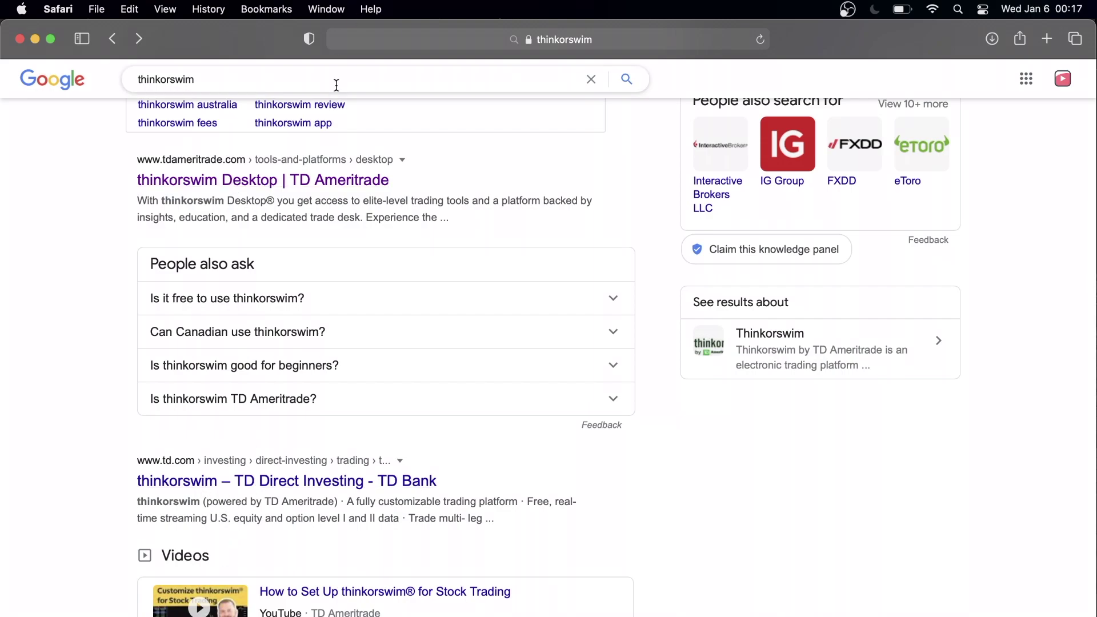
{"action": "left_click", "coordinate": [284, 178]}
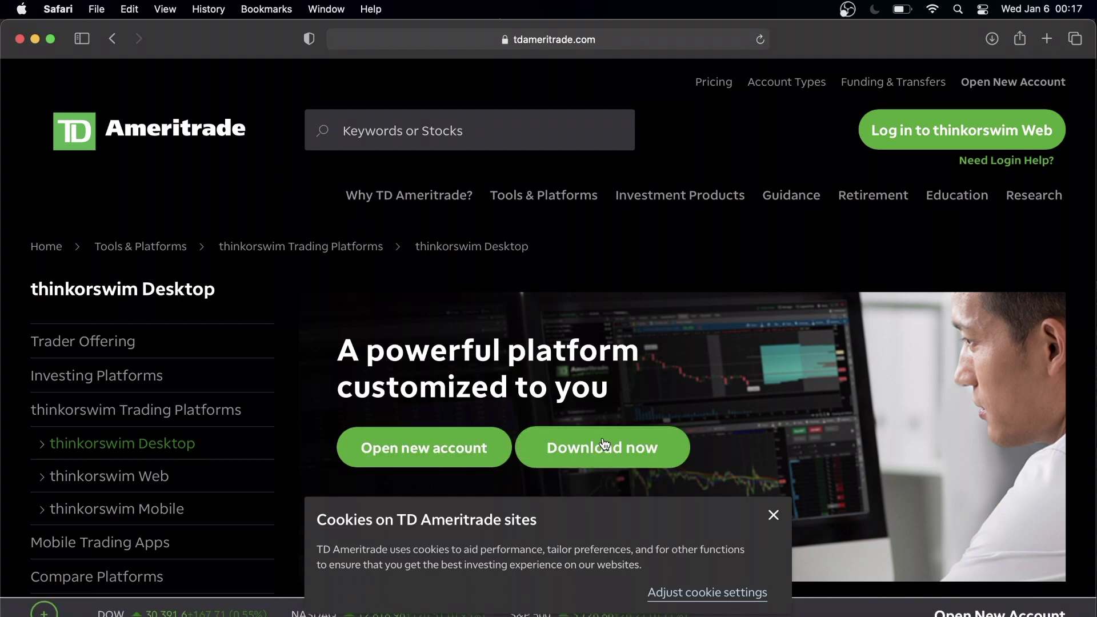
{"action": "left_click", "coordinate": [777, 517]}
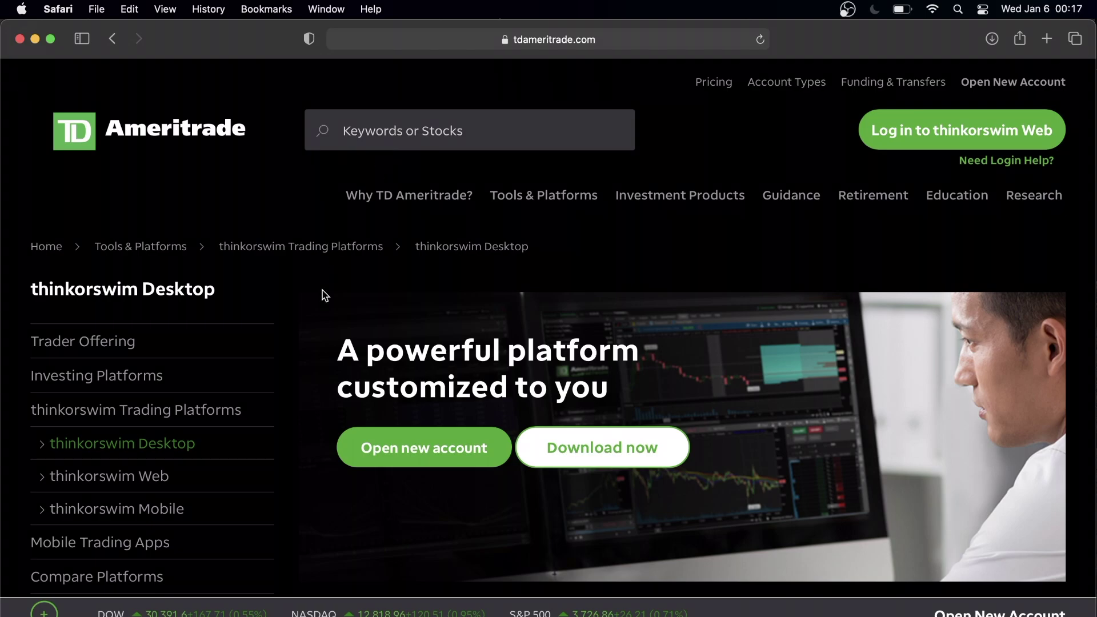
- Return to the search results, open TD Direct Investing's thinkorswim page, and examine the platform features and account requirements
{"action": "scroll", "coordinate": [322, 290], "scroll_direction": "left", "scroll_amount": 5}
{"action": "left_click", "coordinate": [304, 552]}
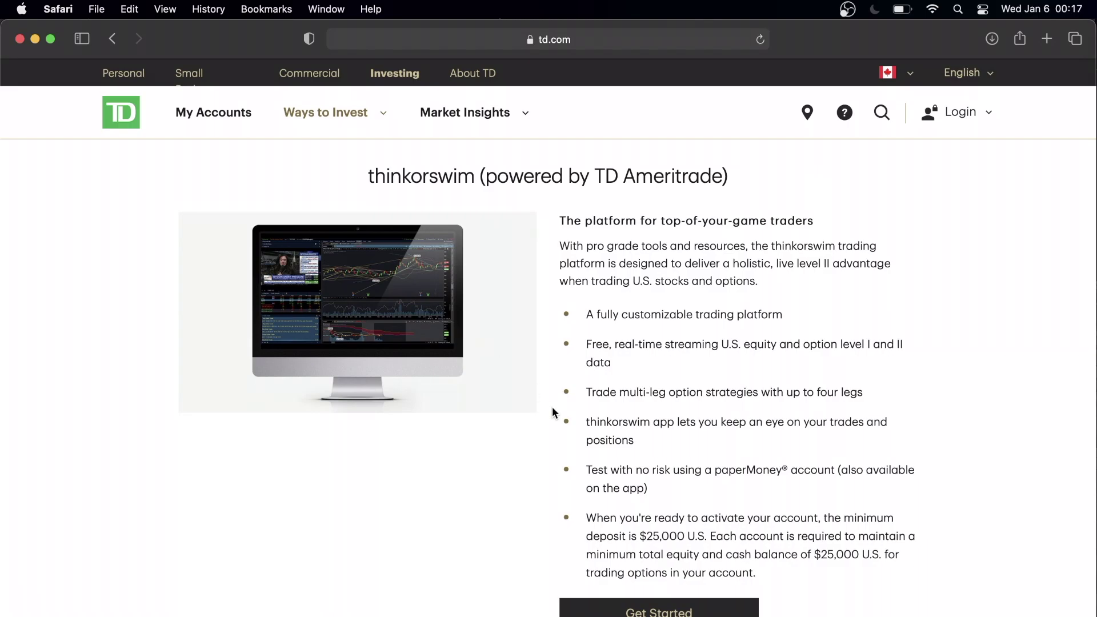
{"action": "scroll", "coordinate": [552, 406], "scroll_direction": "down", "scroll_amount": 10}
{"action": "scroll", "coordinate": [552, 407], "scroll_direction": "up", "scroll_amount": 9}
{"action": "scroll", "coordinate": [553, 407], "scroll_direction": "down", "scroll_amount": 13}
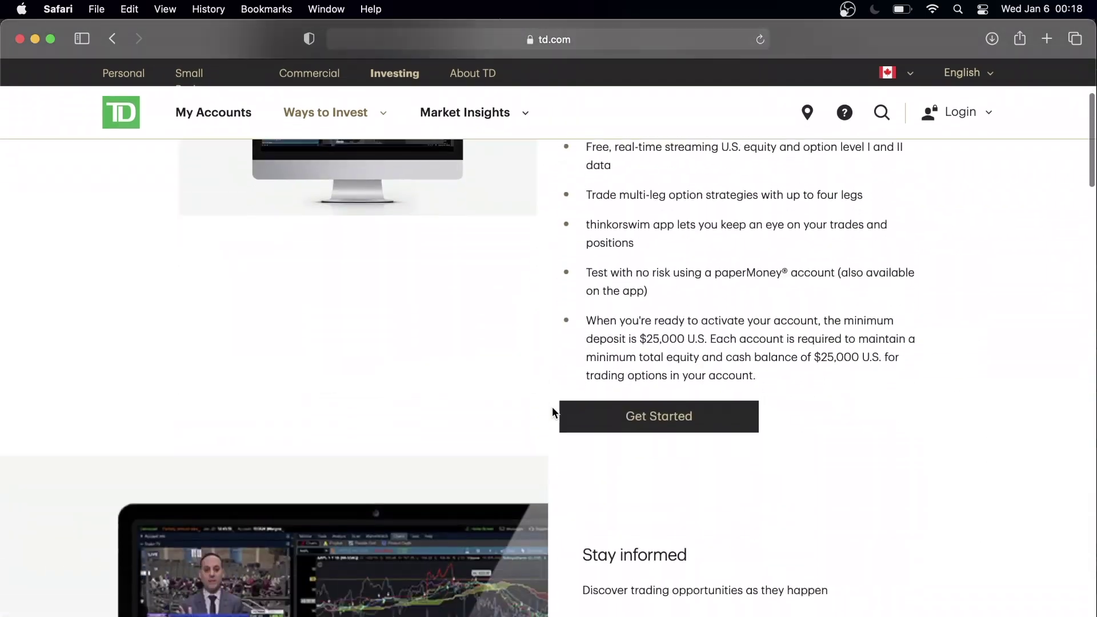
{"action": "scroll", "coordinate": [552, 406], "scroll_direction": "down", "scroll_amount": 4}
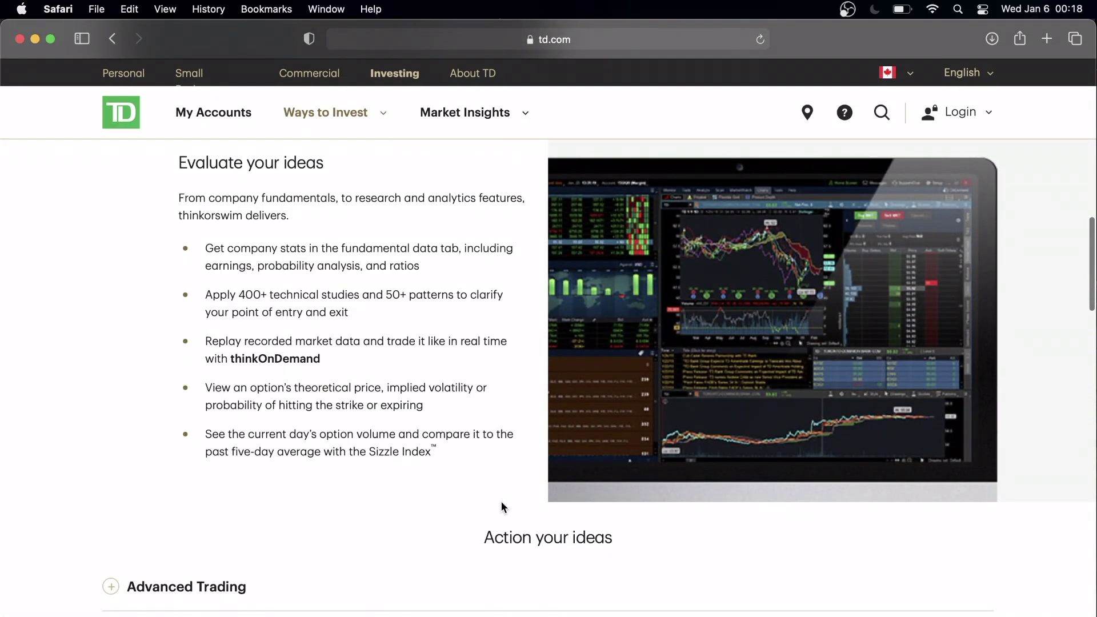
{"action": "scroll", "coordinate": [501, 502], "scroll_direction": "up", "scroll_amount": 9}
{"action": "scroll", "coordinate": [501, 502], "scroll_direction": "up", "scroll_amount": 6}
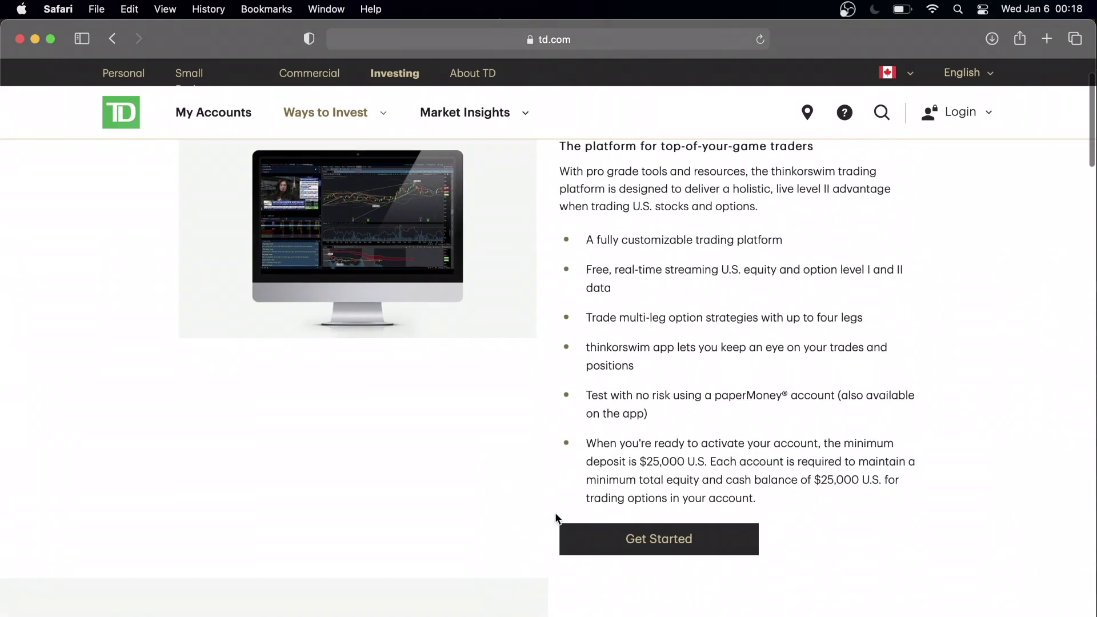
{"action": "scroll", "coordinate": [572, 520], "scroll_direction": "up", "scroll_amount": 1}
{"action": "scroll", "coordinate": [628, 523], "scroll_direction": "down", "scroll_amount": 1}
- Open the Get Started page for thinkorswim and review the registration step and the download options for each operating system
{"action": "left_click", "coordinate": [648, 551]}
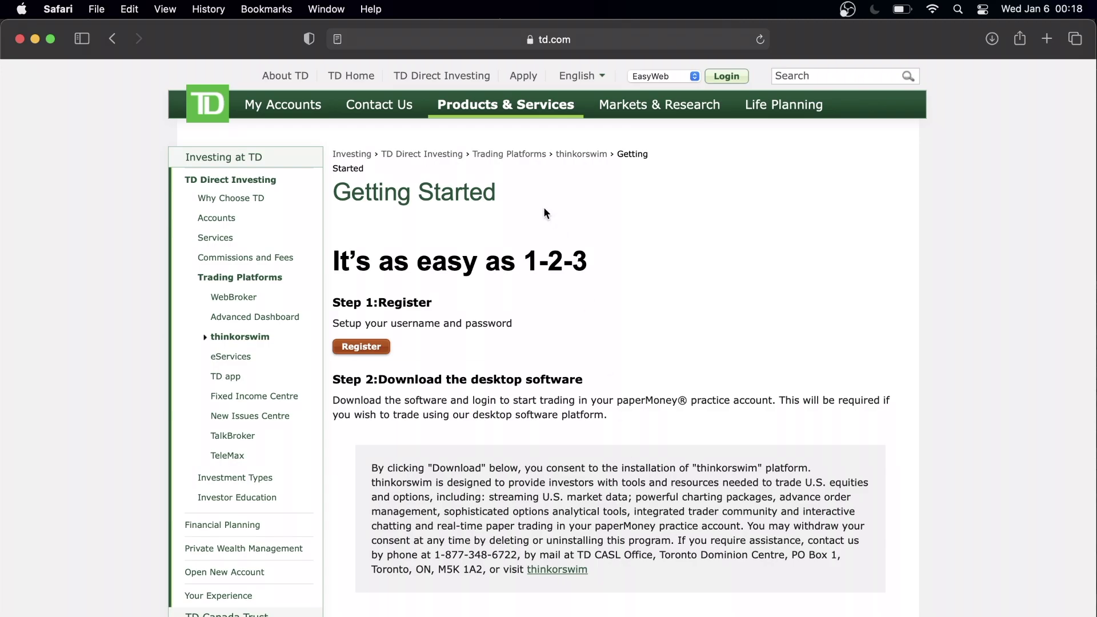
{"action": "scroll", "coordinate": [544, 207], "scroll_direction": "down", "scroll_amount": 3}
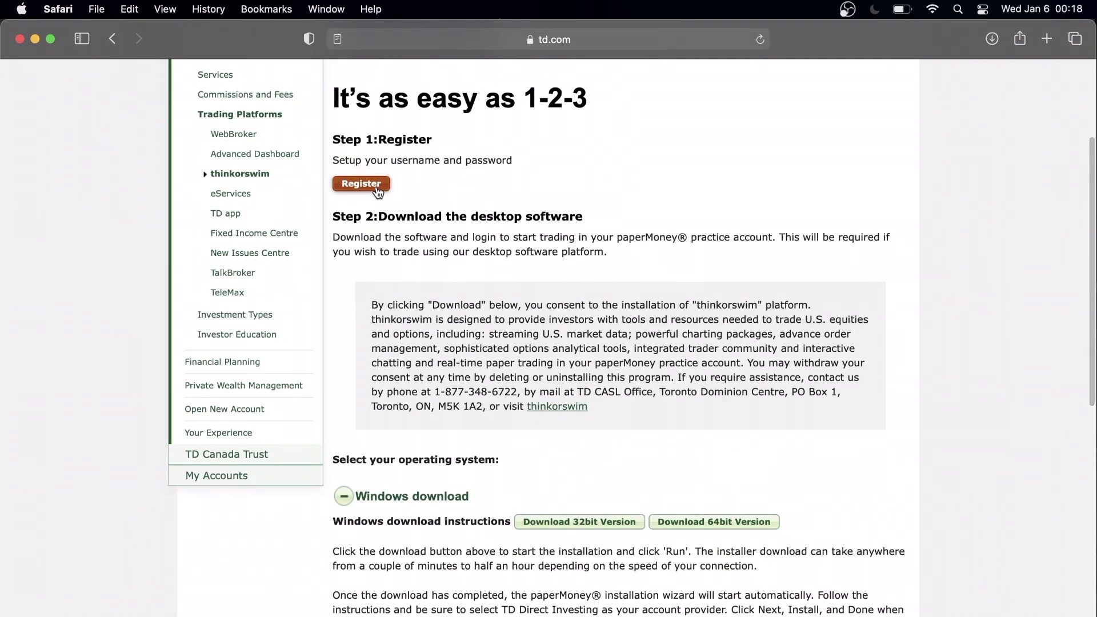
{"action": "scroll", "coordinate": [445, 434], "scroll_direction": "down", "scroll_amount": 5}
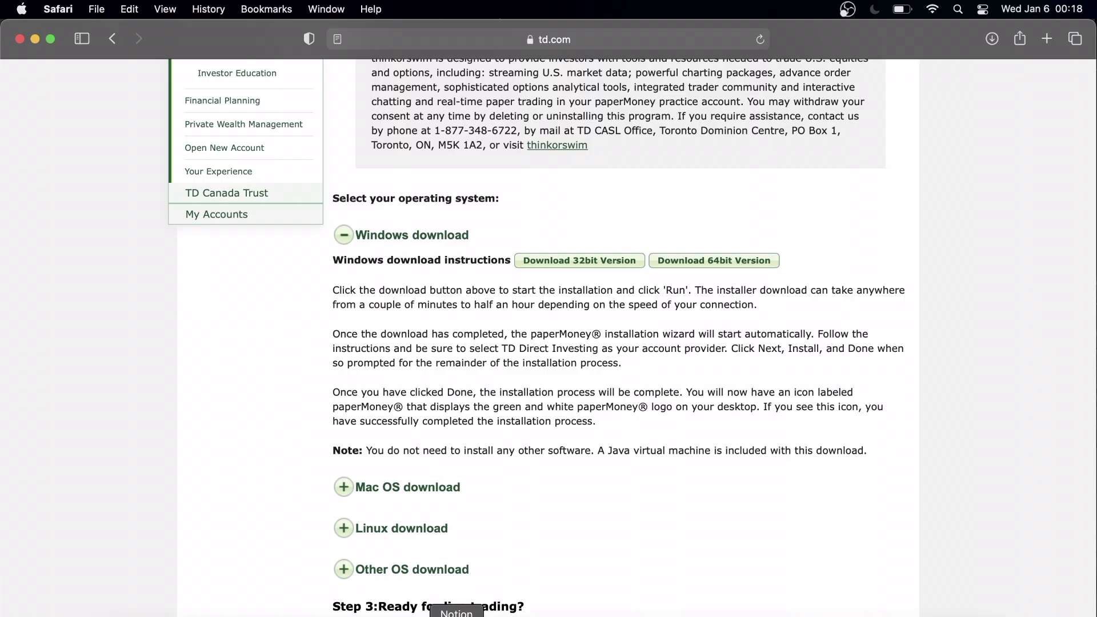
- Switch to thinkorswim and zoom the BBBY chart in on the price action from late September to early January
{"action": "left_click", "coordinate": [755, 614]}
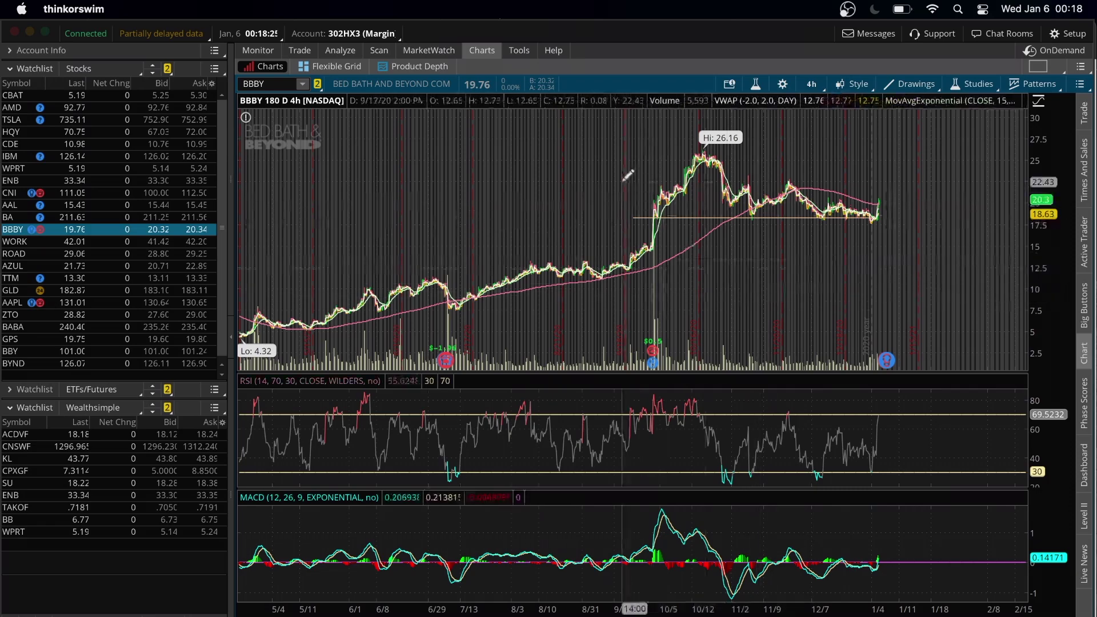
{"action": "left_click_drag", "start_coordinate": [561, 240], "coordinate": [662, 240]}
{"action": "scroll", "coordinate": [744, 169], "scroll_direction": "up", "scroll_amount": 3}
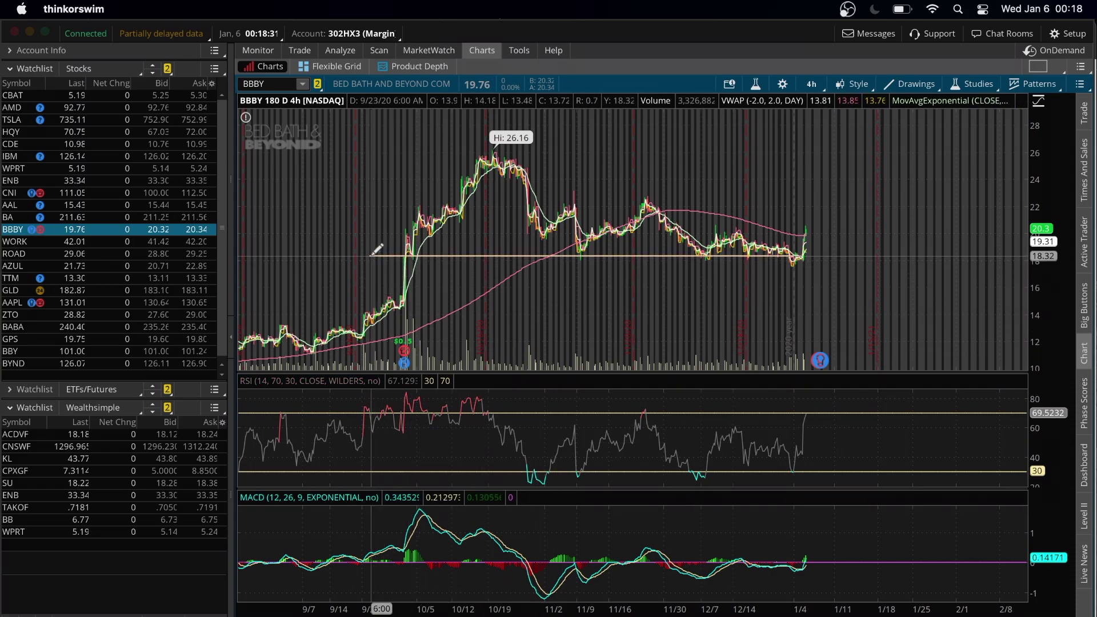
{"action": "mouse_move", "coordinate": [371, 254]}
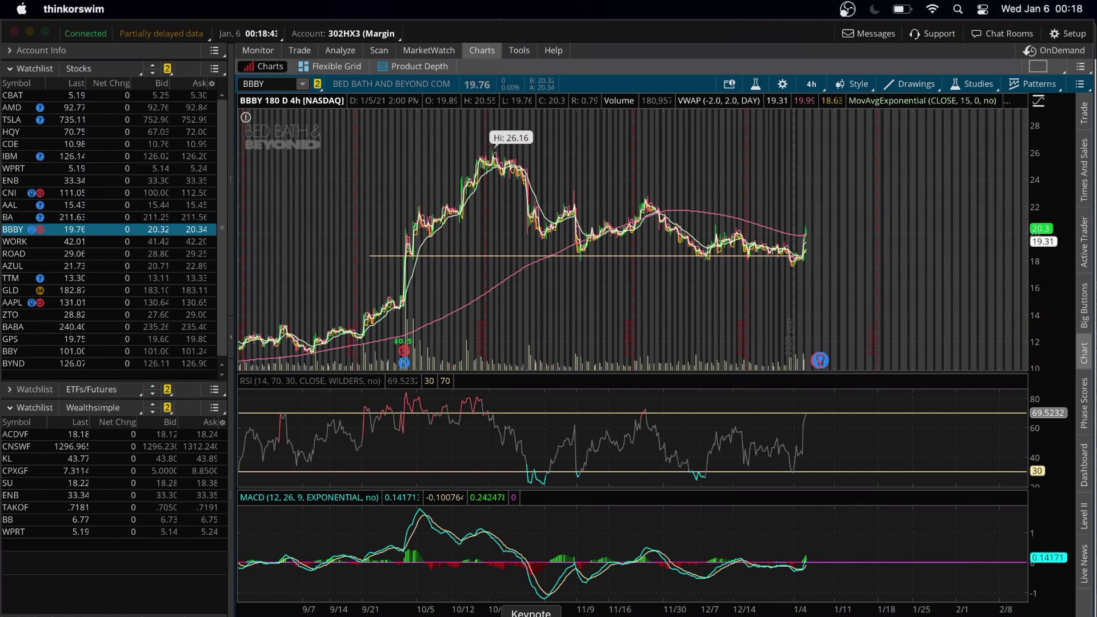
{"action": "mouse_move", "coordinate": [725, 205]}
{"action": "left_mouse_down"}
{"action": "mouse_move", "coordinate": [929, 208]}
{"action": "mouse_move", "coordinate": [875, 210]}
{"action": "left_mouse_up"}
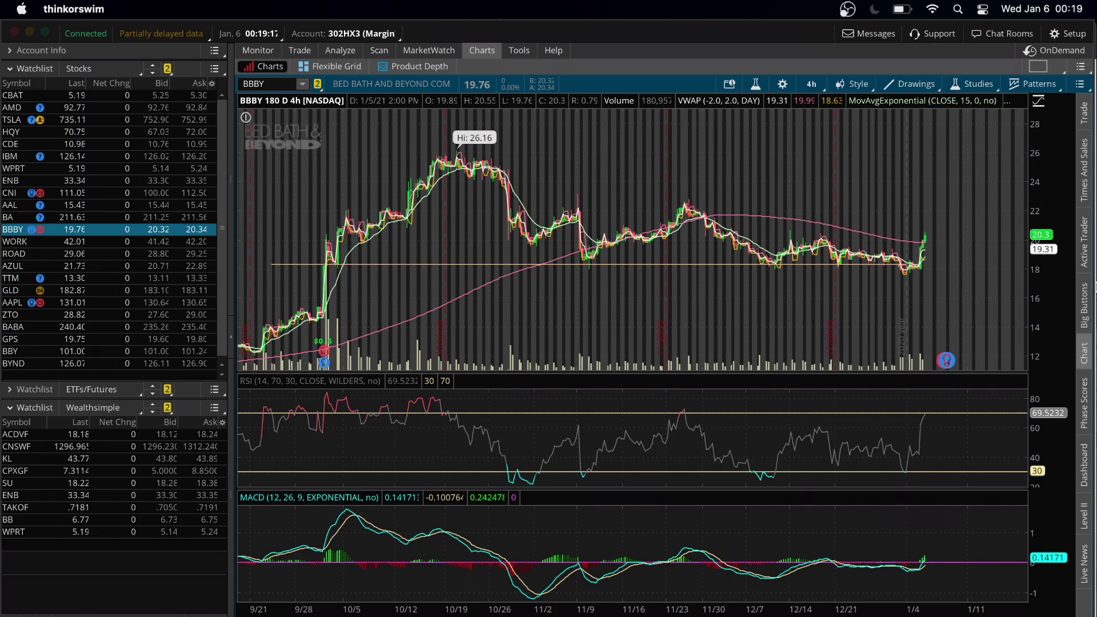
- Set the alert display to Show arrows only in the general Chart Settings and accept the settings
{"action": "left_click", "coordinate": [782, 80]}
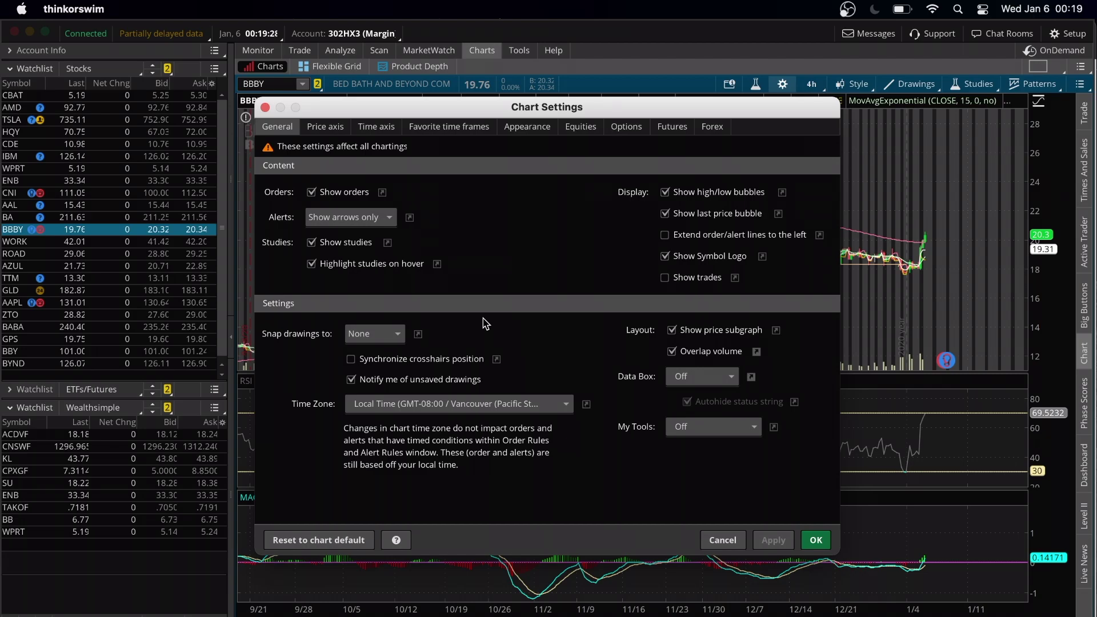
{"action": "left_click", "coordinate": [390, 219]}
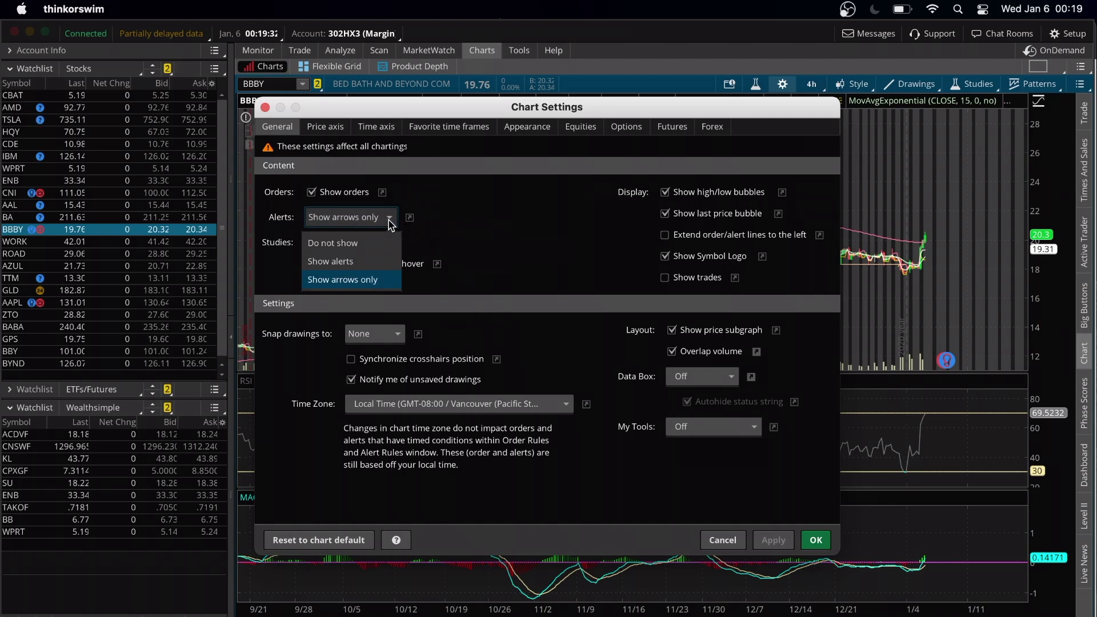
{"action": "left_click", "coordinate": [384, 283]}
{"action": "left_click", "coordinate": [816, 542]}
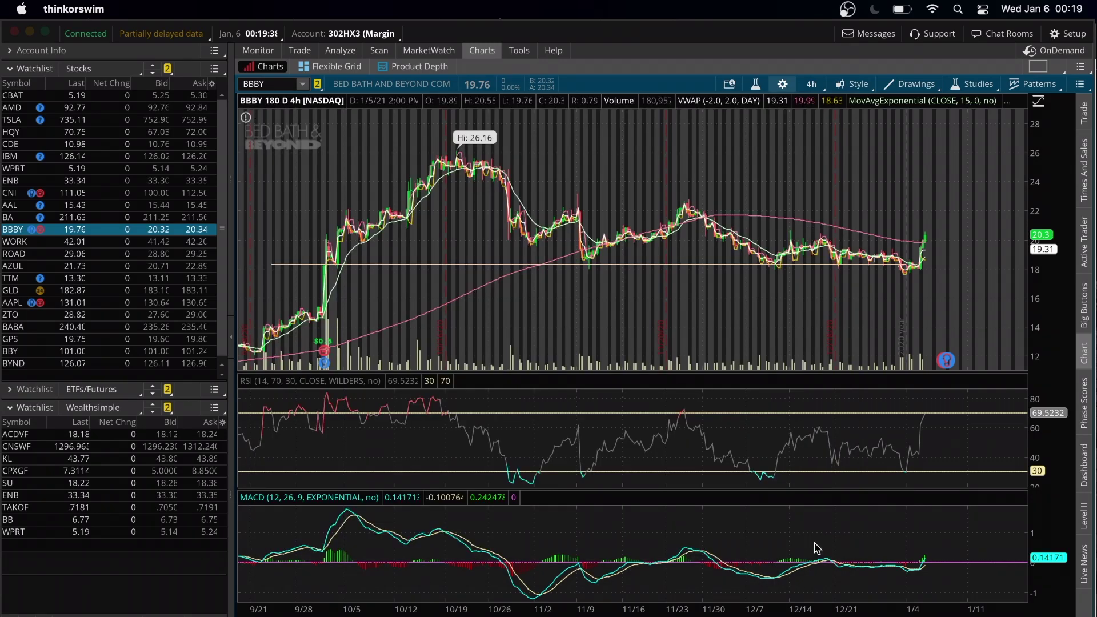
- Create a BBBY price alert for MARK at or above 20.77 and open the options of its marker on the price axis
{"action": "right_click", "coordinate": [958, 222]}
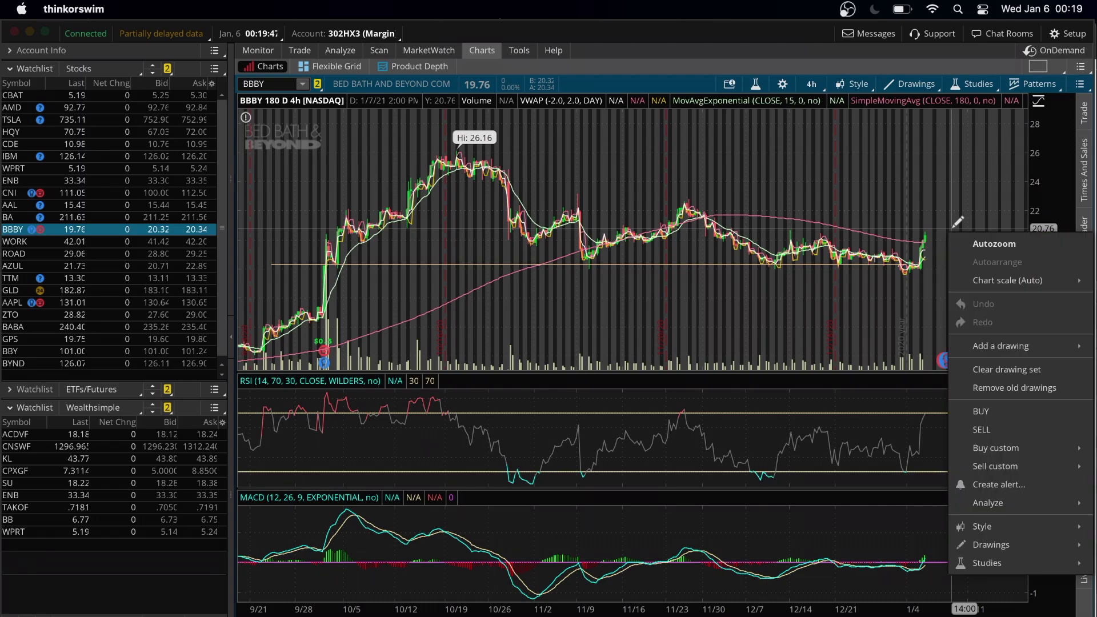
{"action": "mouse_move", "coordinate": [991, 457]}
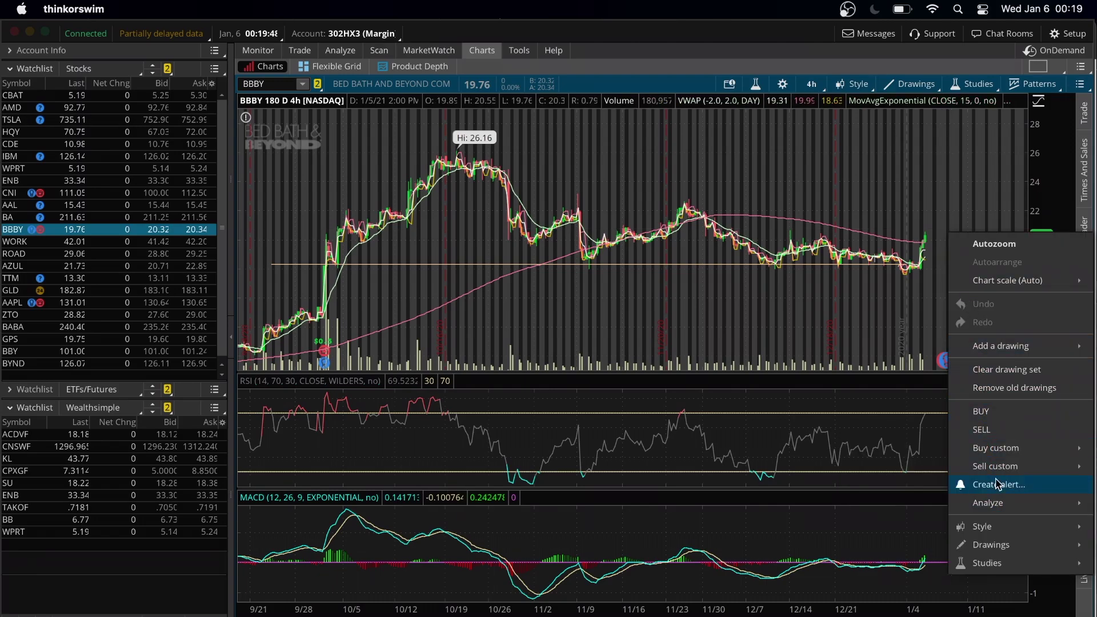
{"action": "left_click", "coordinate": [1001, 489]}
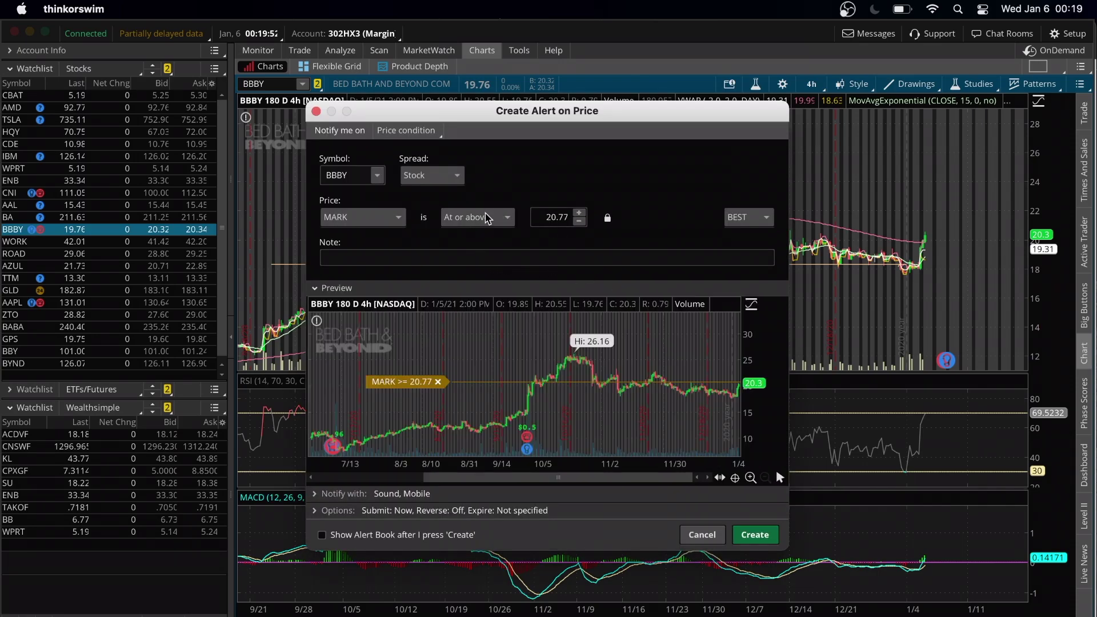
{"action": "left_click", "coordinate": [488, 218]}
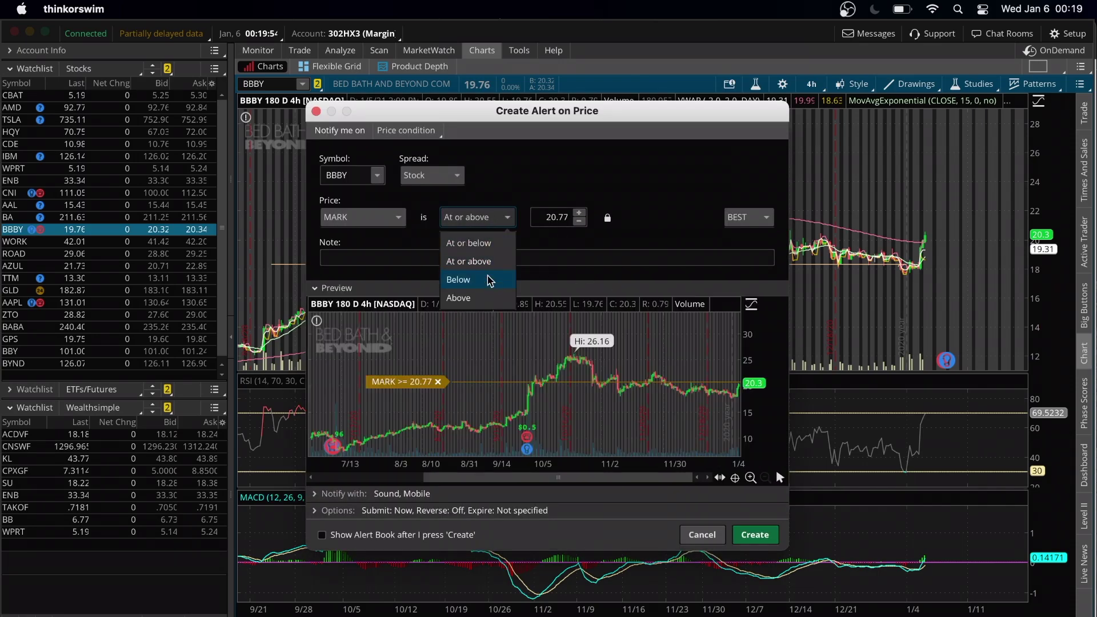
{"action": "left_click", "coordinate": [510, 198]}
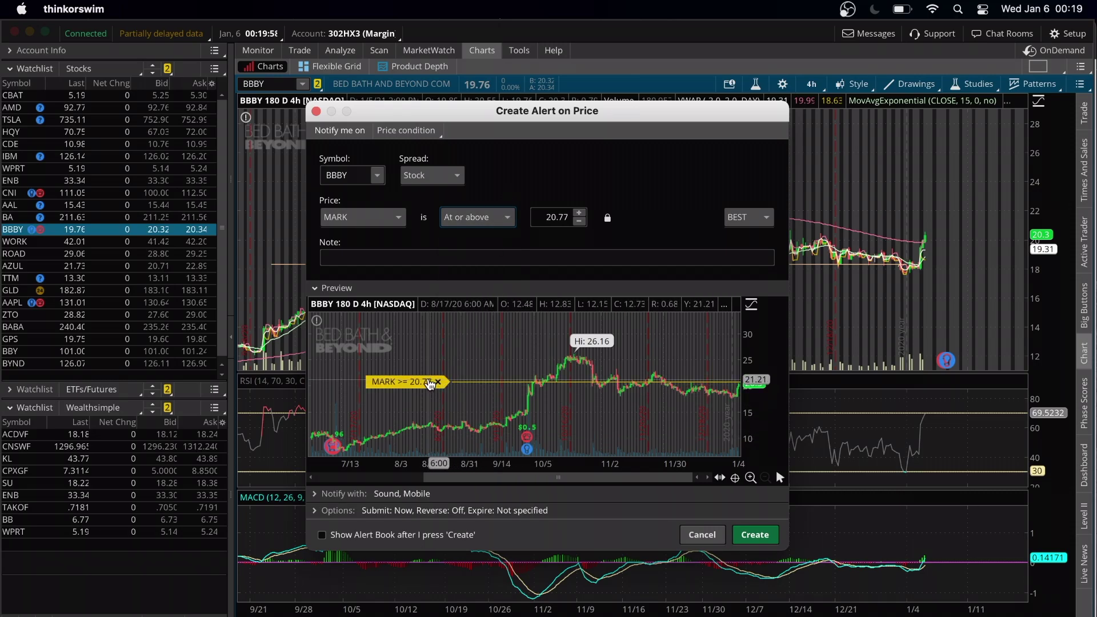
{"action": "left_click", "coordinate": [764, 539]}
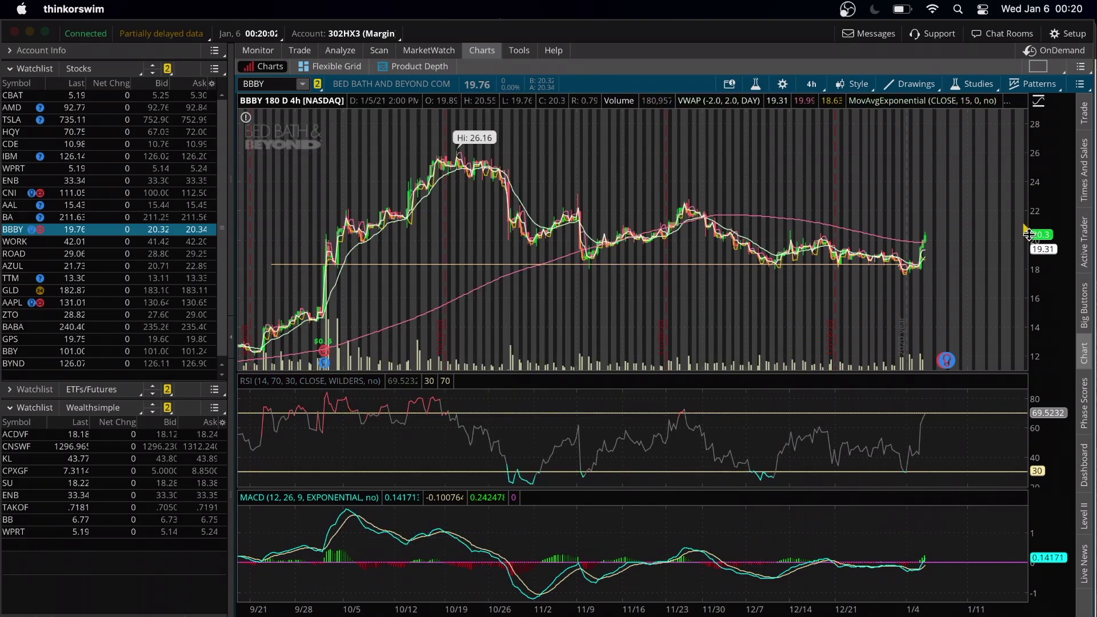
{"action": "mouse_move", "coordinate": [1027, 237]}
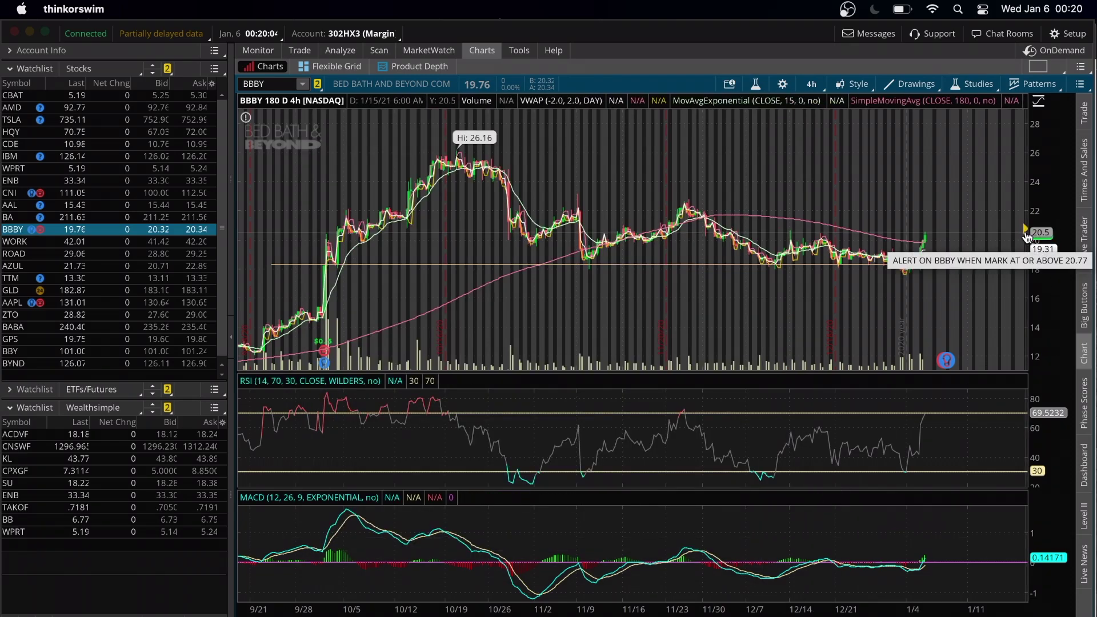
{"action": "left_click", "coordinate": [1027, 237]}
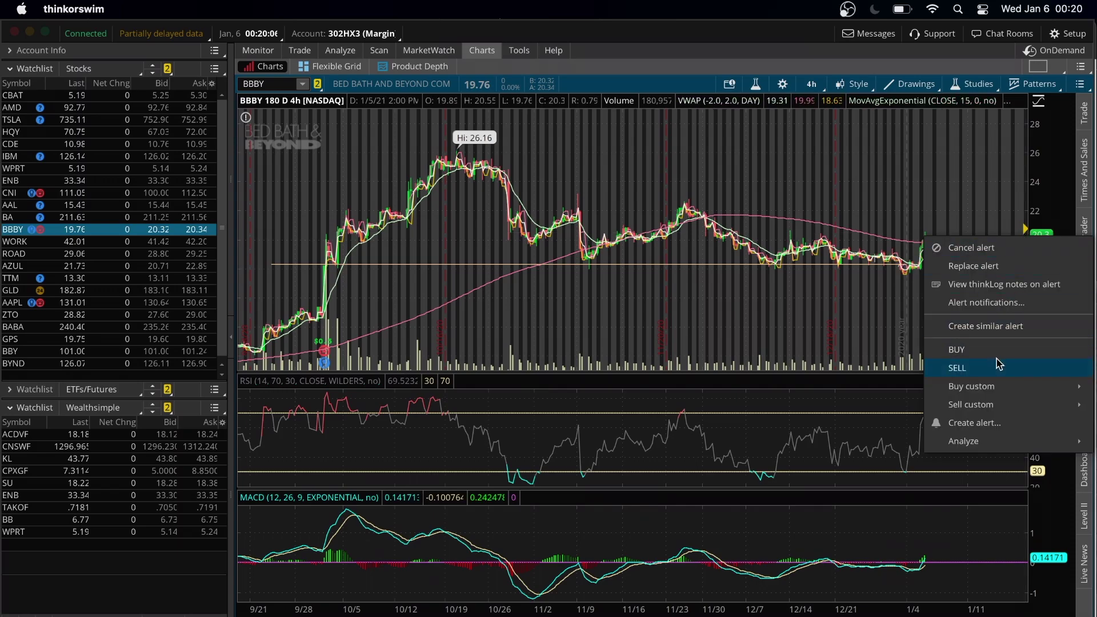
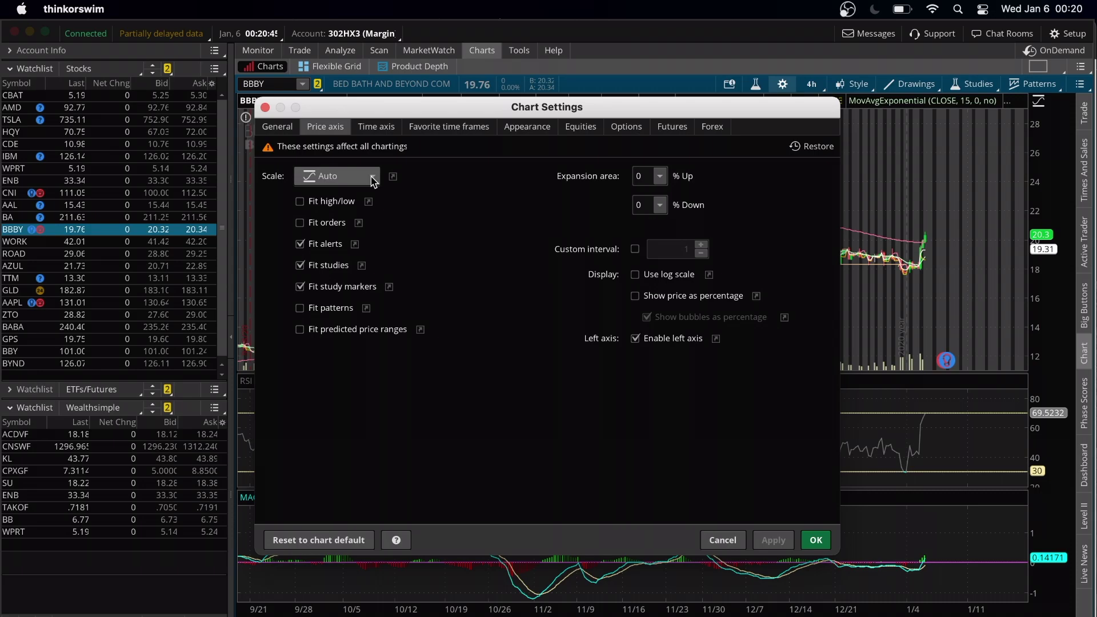
- Review the price axis scale choices and the time axis options in Chart Settings, and close the dialog
{"action": "left_click", "coordinate": [372, 180]}
{"action": "left_click", "coordinate": [372, 179]}
{"action": "left_click", "coordinate": [385, 129]}
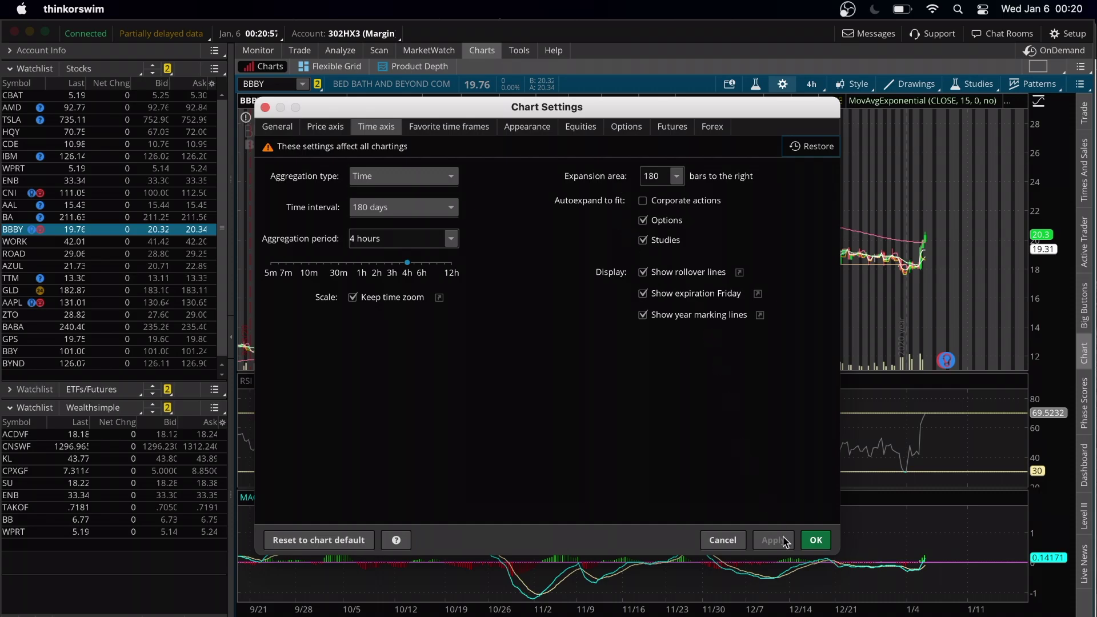
{"action": "left_click", "coordinate": [823, 548]}
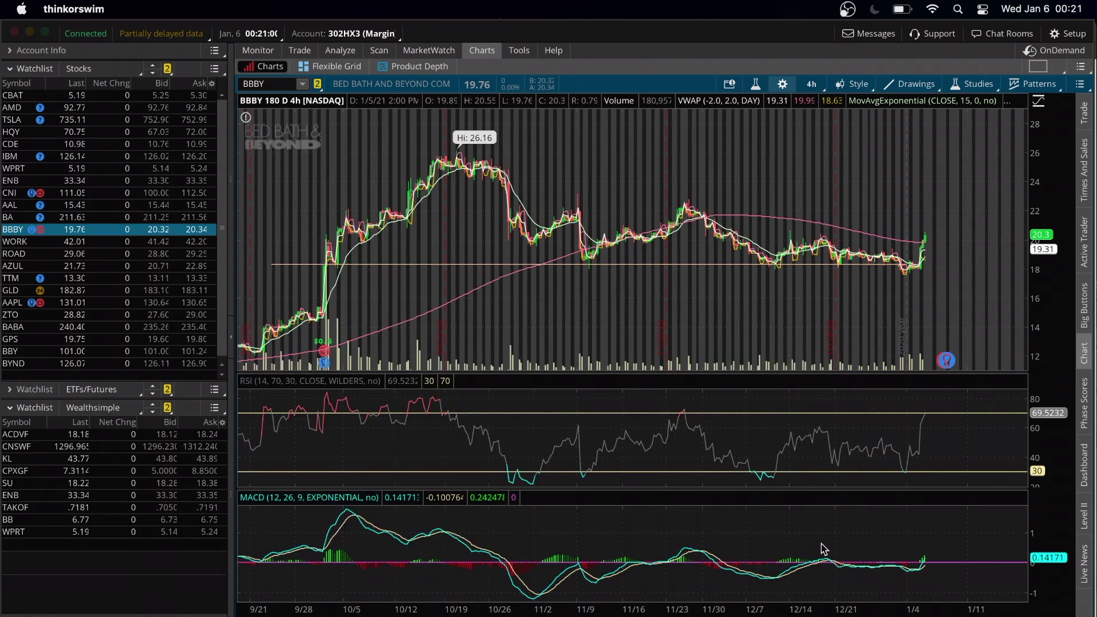
- Zoom the BBBY chart back out and open the favorite time frames list in Chart Settings
{"action": "left_click", "coordinate": [928, 215]}
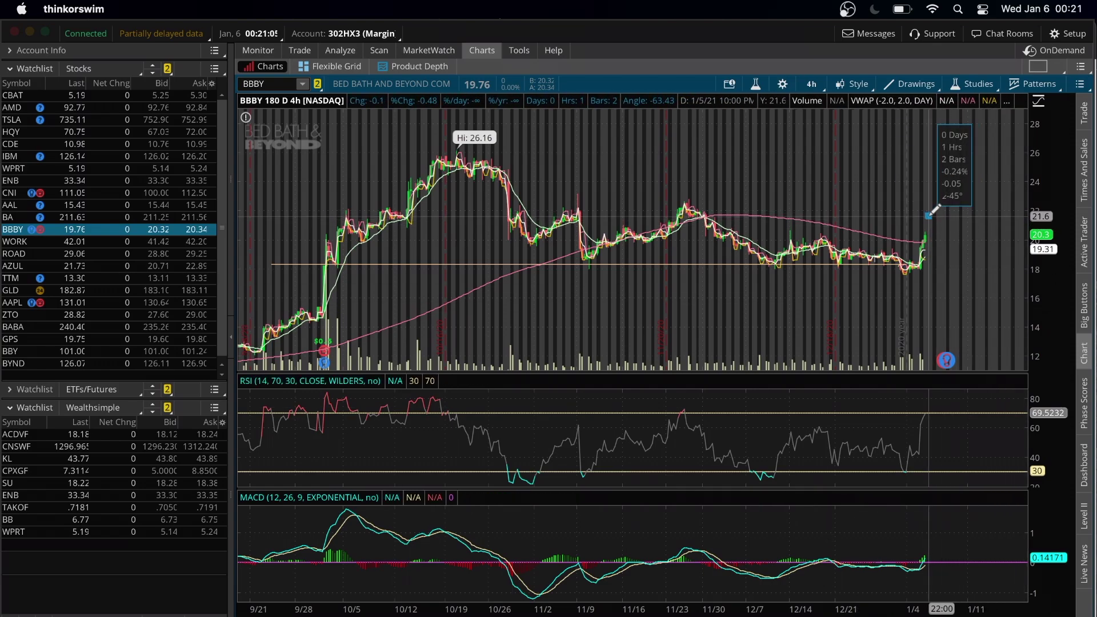
{"action": "scroll", "coordinate": [961, 609], "scroll_direction": "down", "scroll_amount": 3}
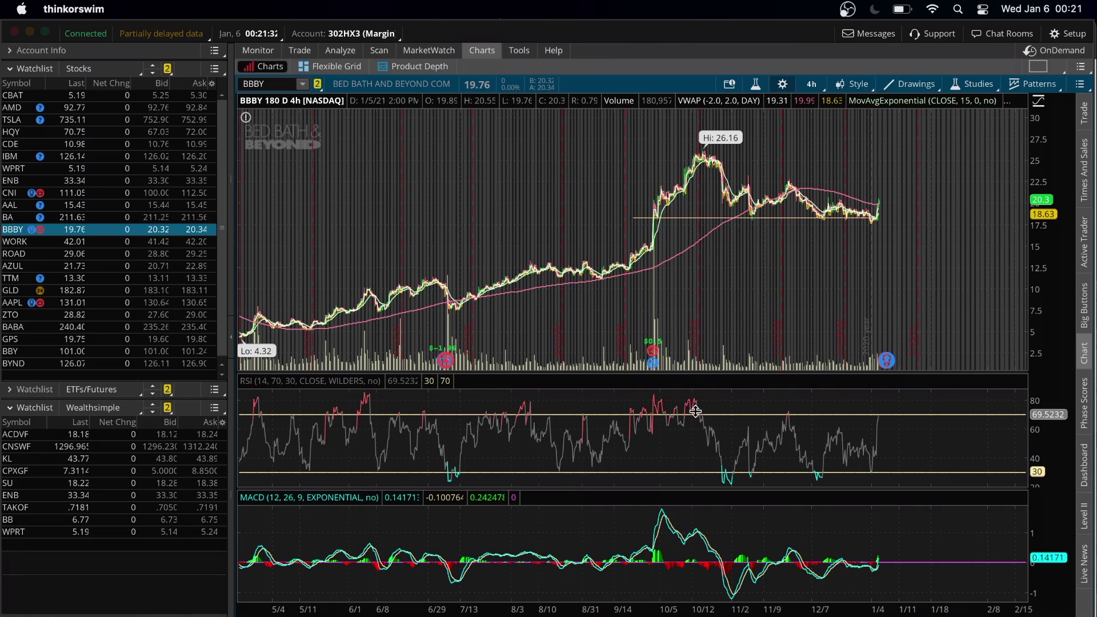
{"action": "double_click", "coordinate": [778, 423]}
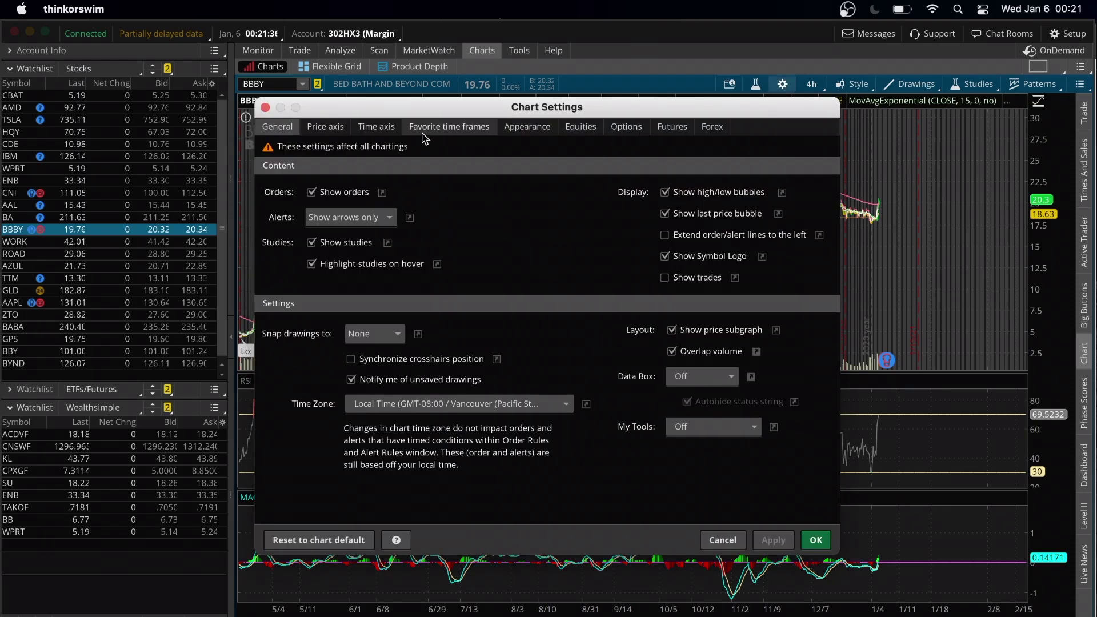
{"action": "left_click", "coordinate": [436, 130]}
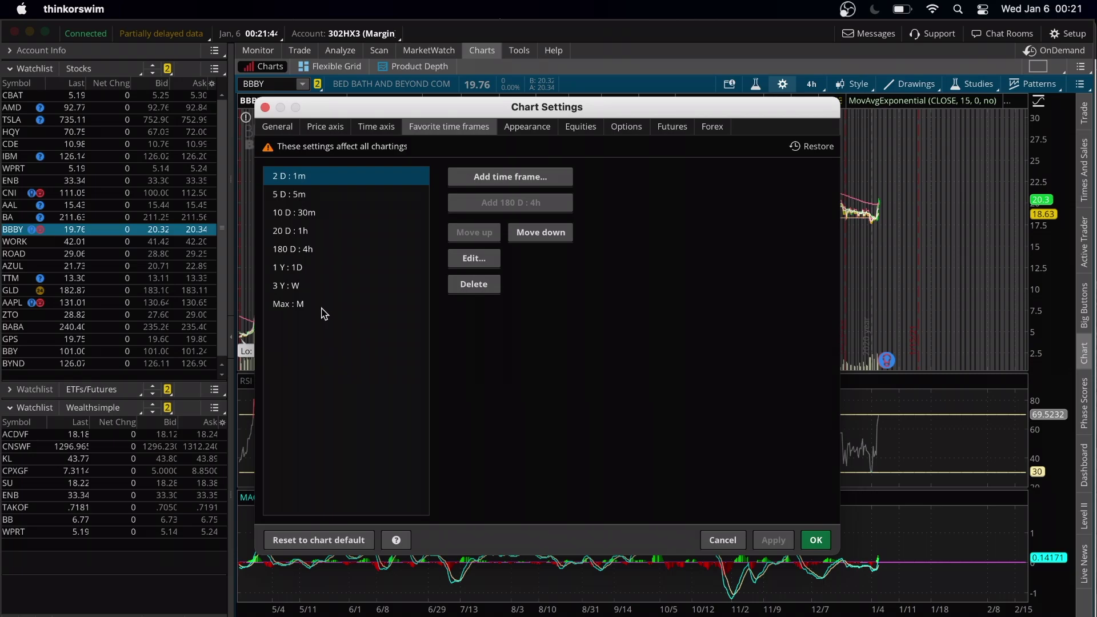
- Look at the 180 D : 4h and 10 D : 30m favorite time frames, and preview the candle appearance with Fill up switched off and back on
{"action": "left_click", "coordinate": [315, 256]}
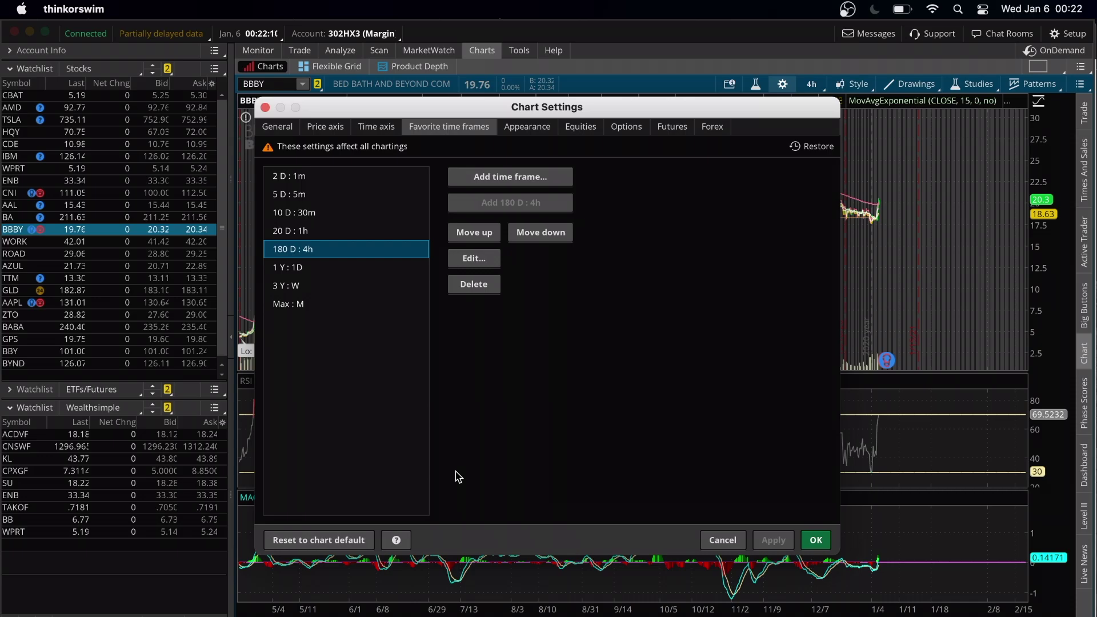
{"action": "left_click", "coordinate": [320, 219]}
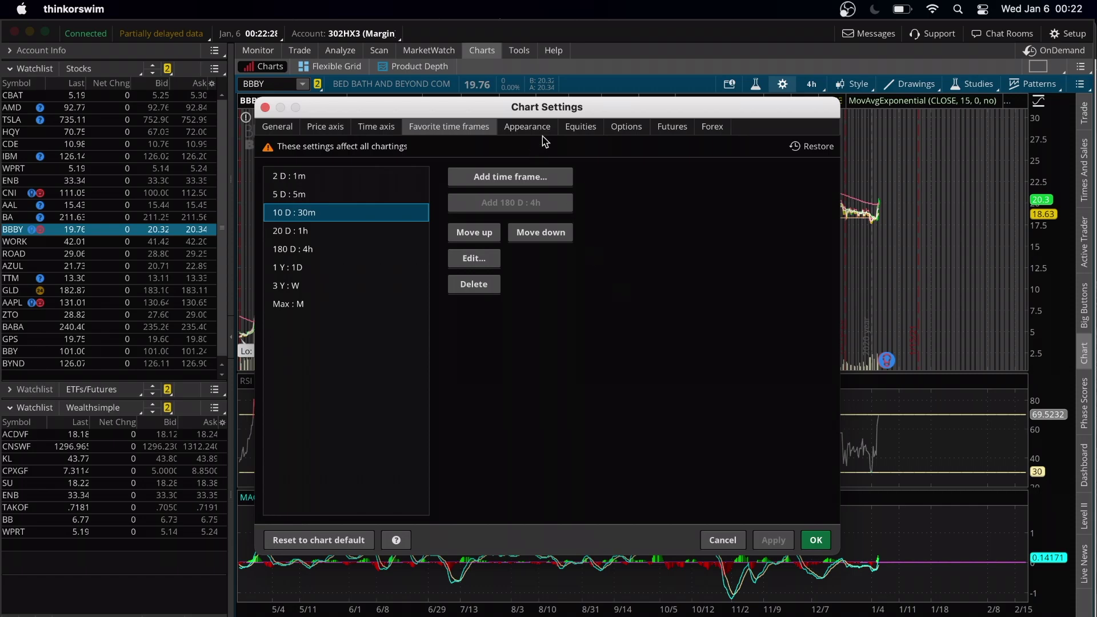
{"action": "left_click", "coordinate": [527, 127]}
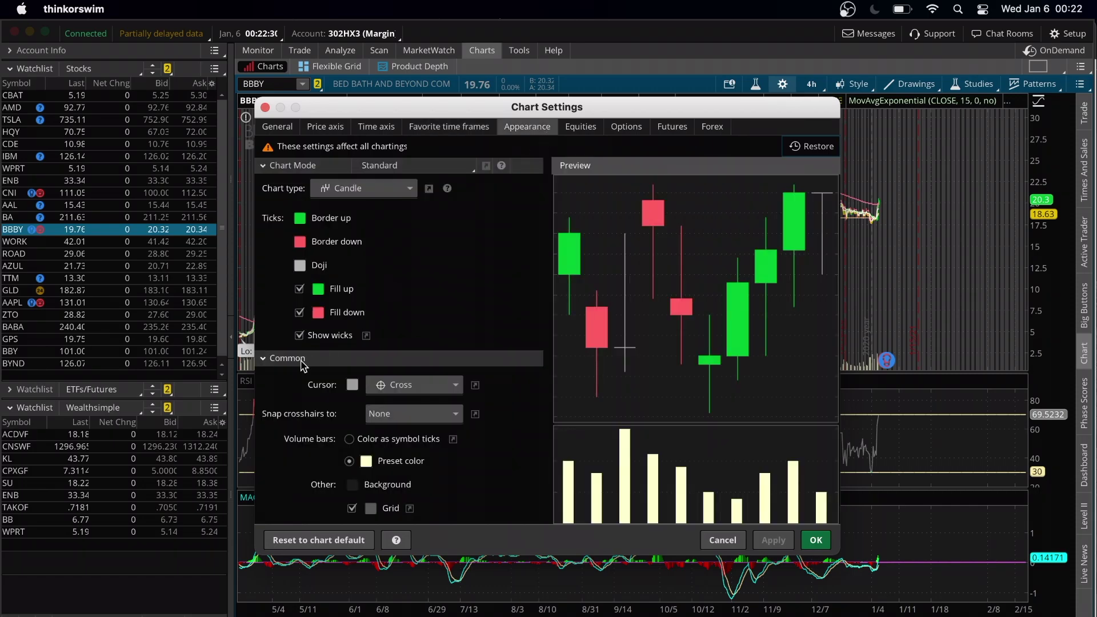
{"action": "left_click", "coordinate": [300, 290]}
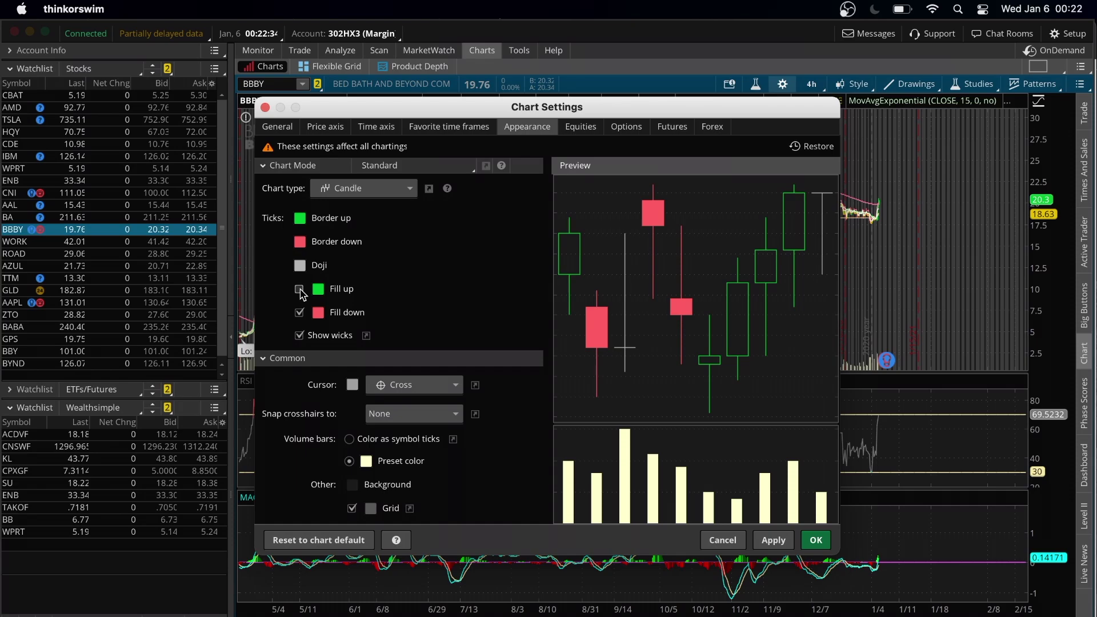
{"action": "left_click", "coordinate": [300, 289]}
{"action": "left_click", "coordinate": [300, 290]}
{"action": "left_click", "coordinate": [299, 289]}
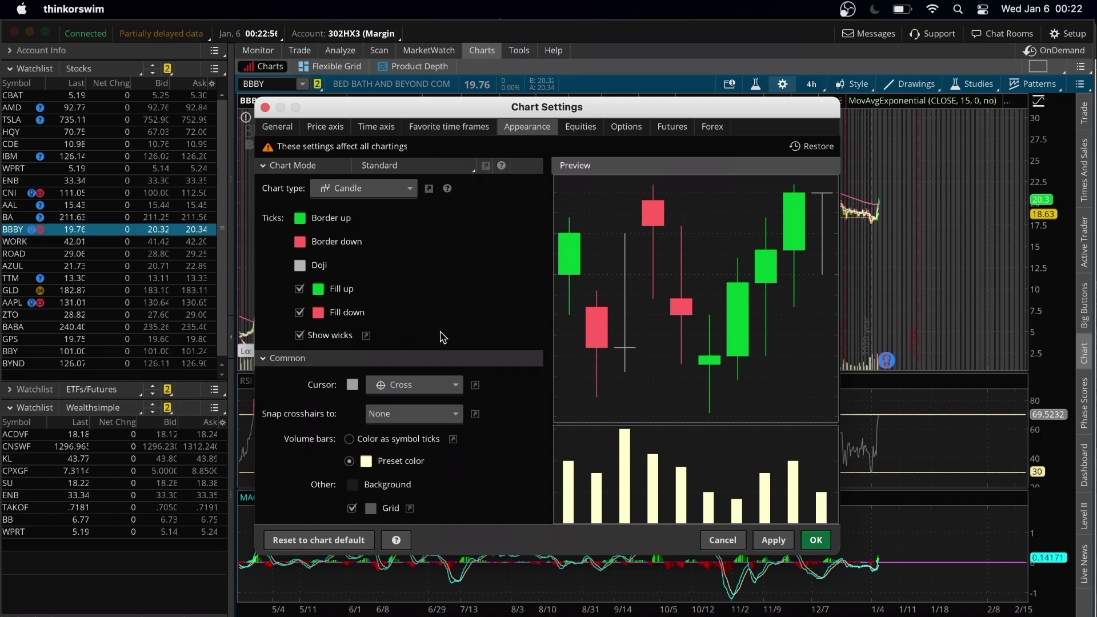
- Review the Equities, Options, Futures and Forex chart settings, recheck the price axis settings, and accept the Chart Settings
{"action": "left_click", "coordinate": [583, 126]}
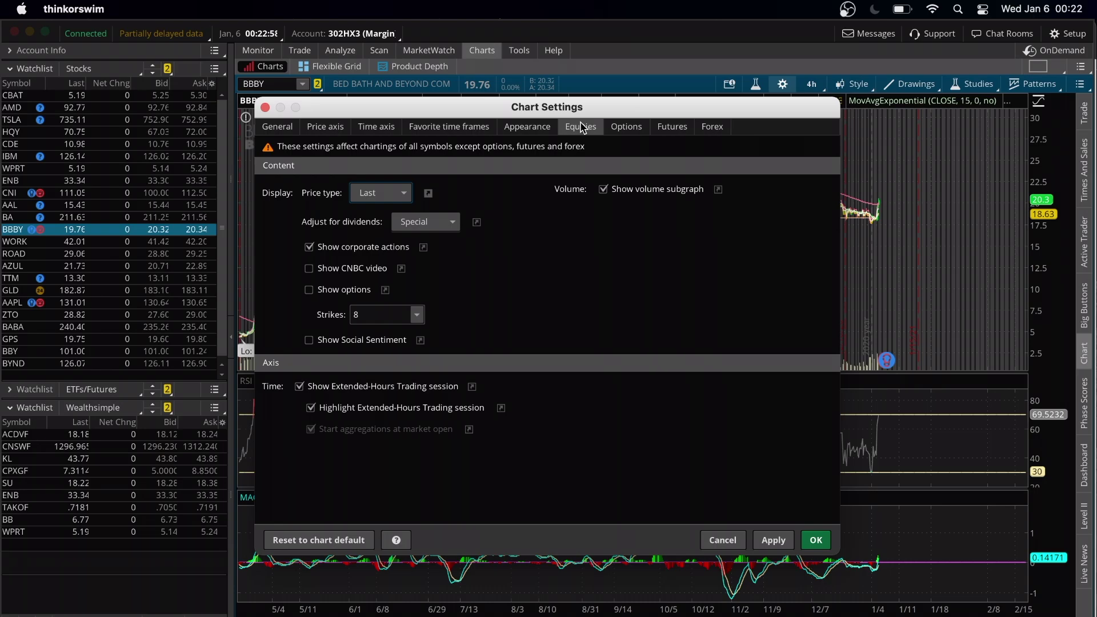
{"action": "left_click", "coordinate": [618, 125]}
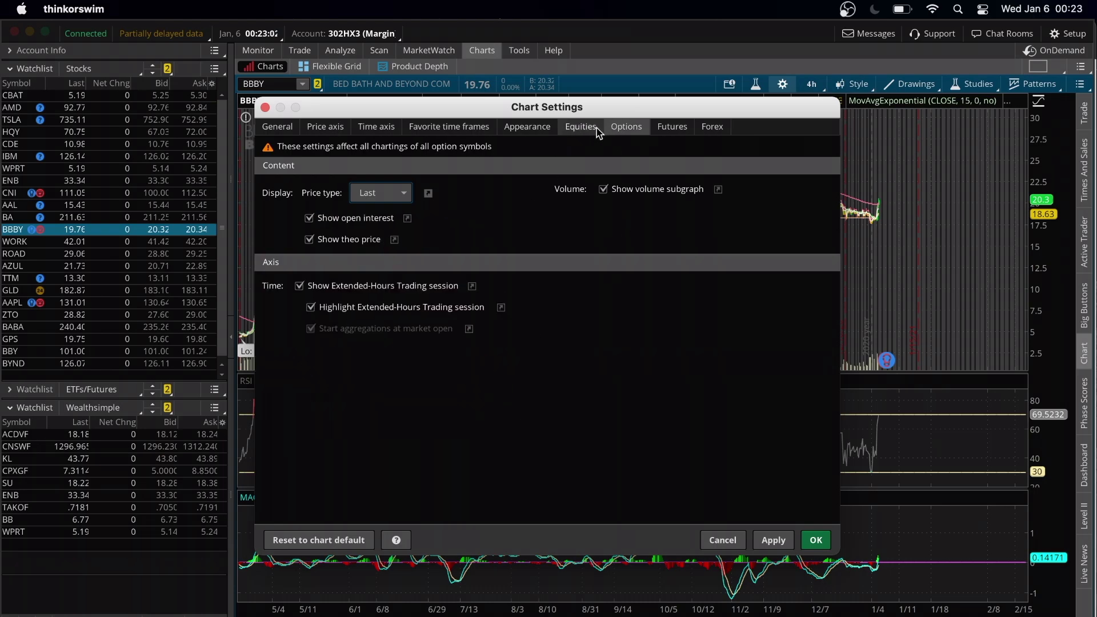
{"action": "left_click", "coordinate": [597, 129]}
{"action": "left_click", "coordinate": [626, 127]}
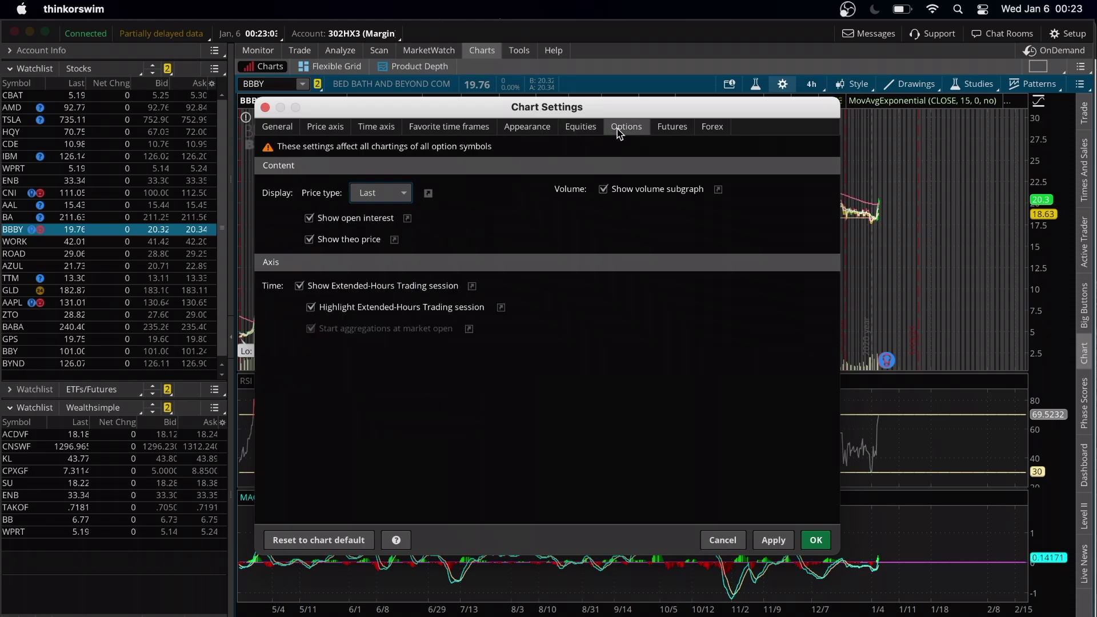
{"action": "left_click", "coordinate": [672, 127]}
{"action": "left_click", "coordinate": [714, 129]}
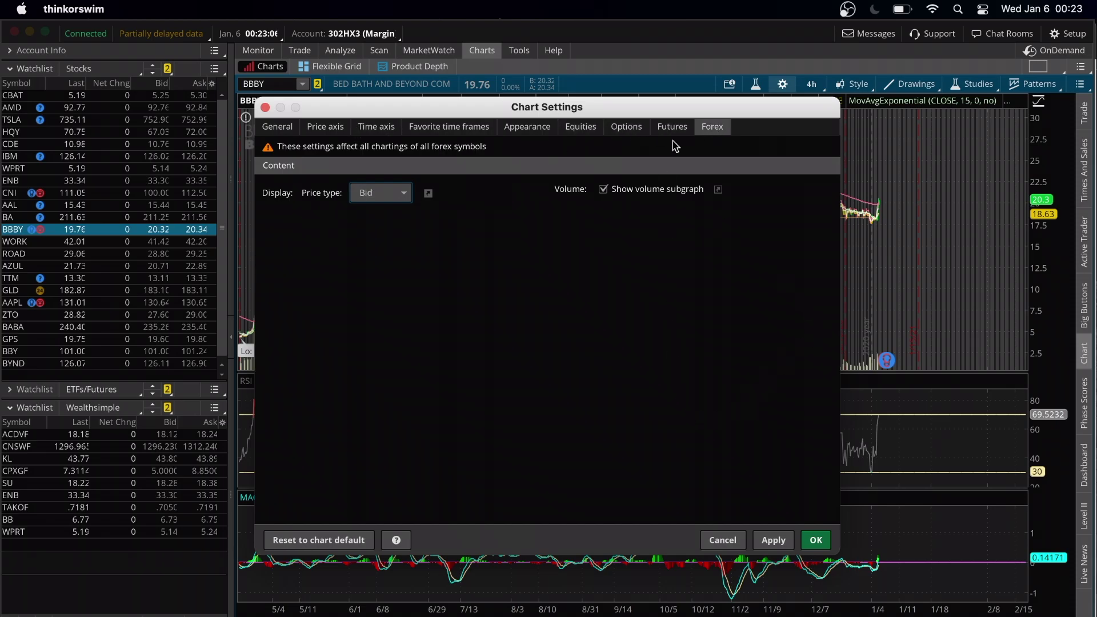
{"action": "left_click", "coordinate": [341, 131]}
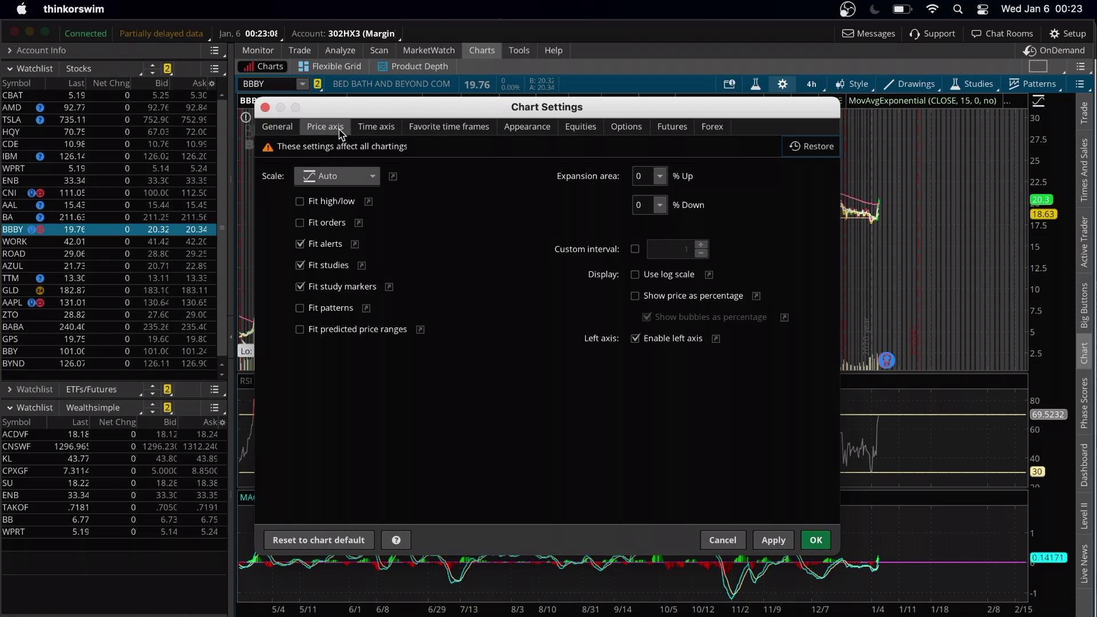
{"action": "left_click", "coordinate": [816, 540]}
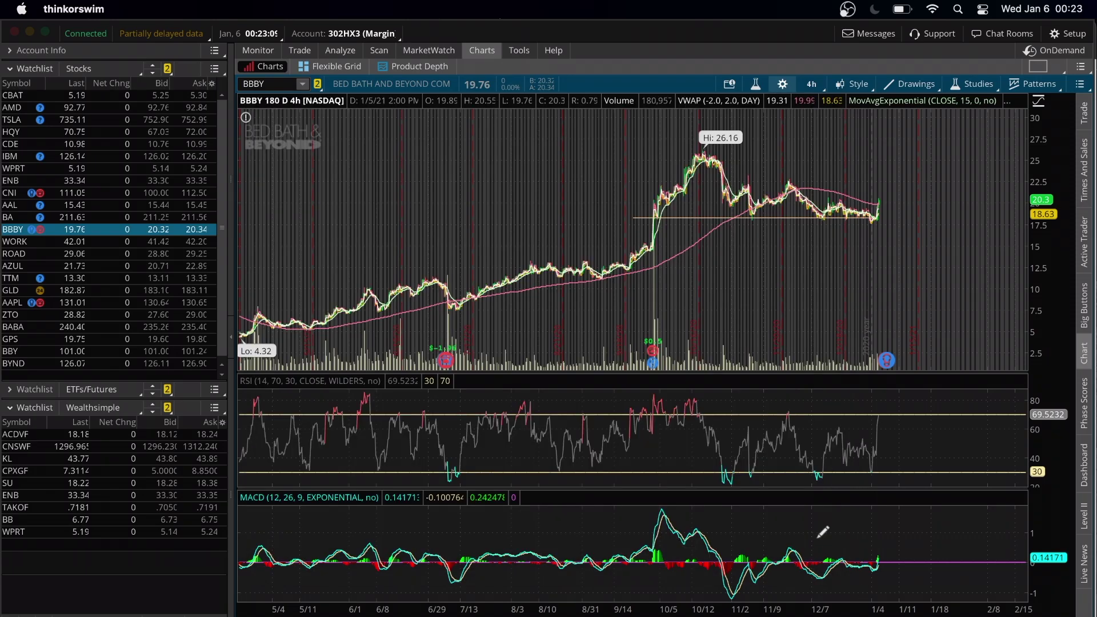
- Open Edit Studies and Strategies, move the dialog off the lower charts, and examine the studies added to the price and lower areas
{"action": "left_click", "coordinate": [758, 84]}
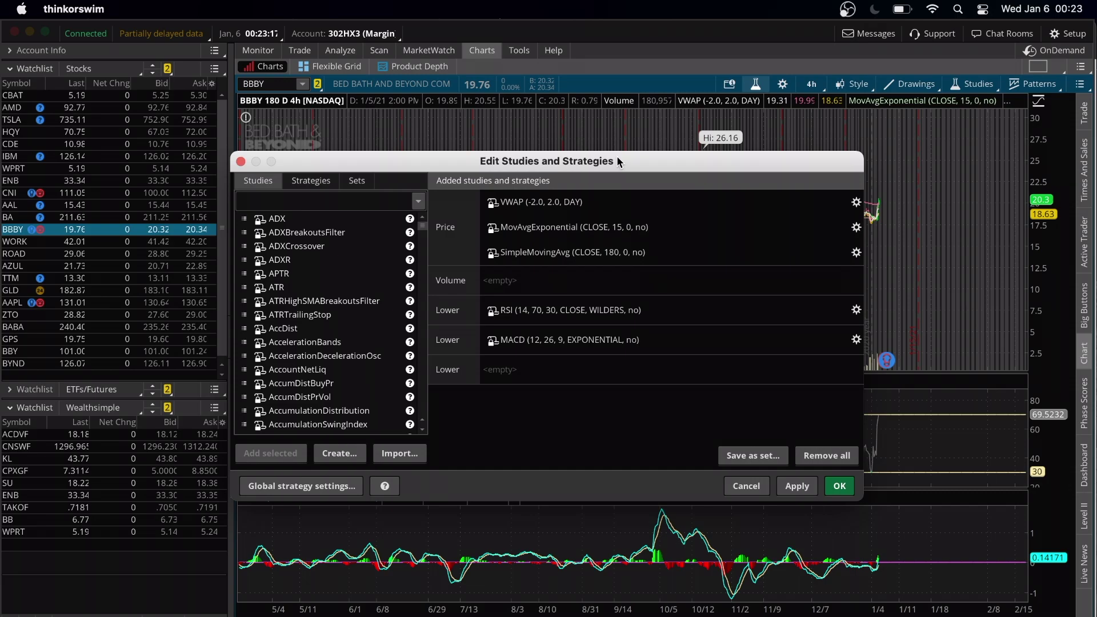
{"action": "left_click_drag", "start_coordinate": [616, 156], "coordinate": [612, 44]}
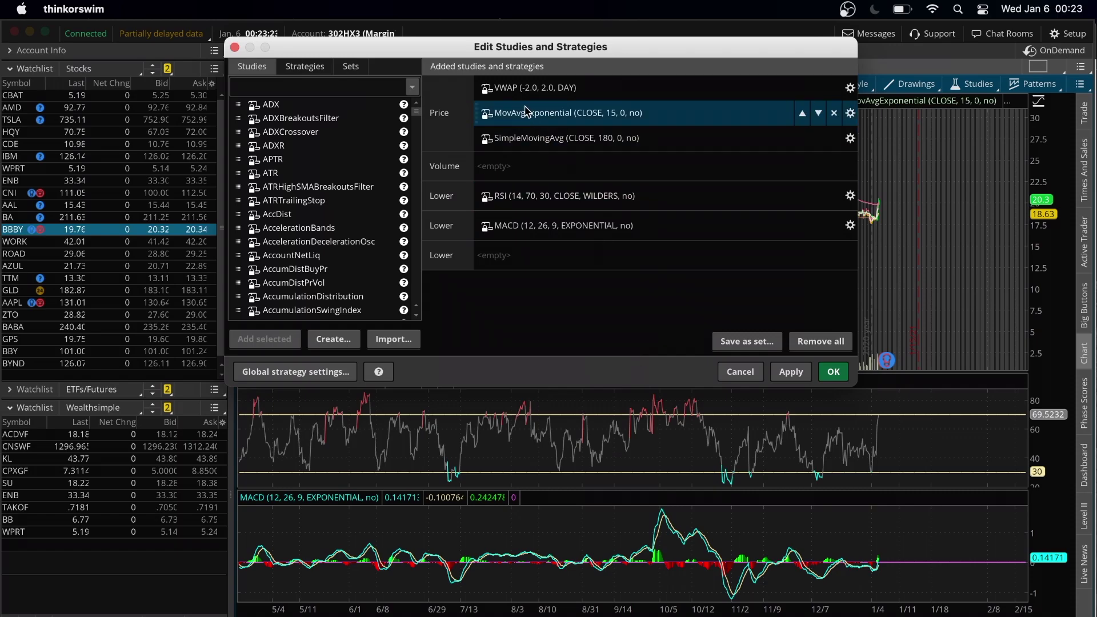
{"action": "mouse_move", "coordinate": [528, 92]}
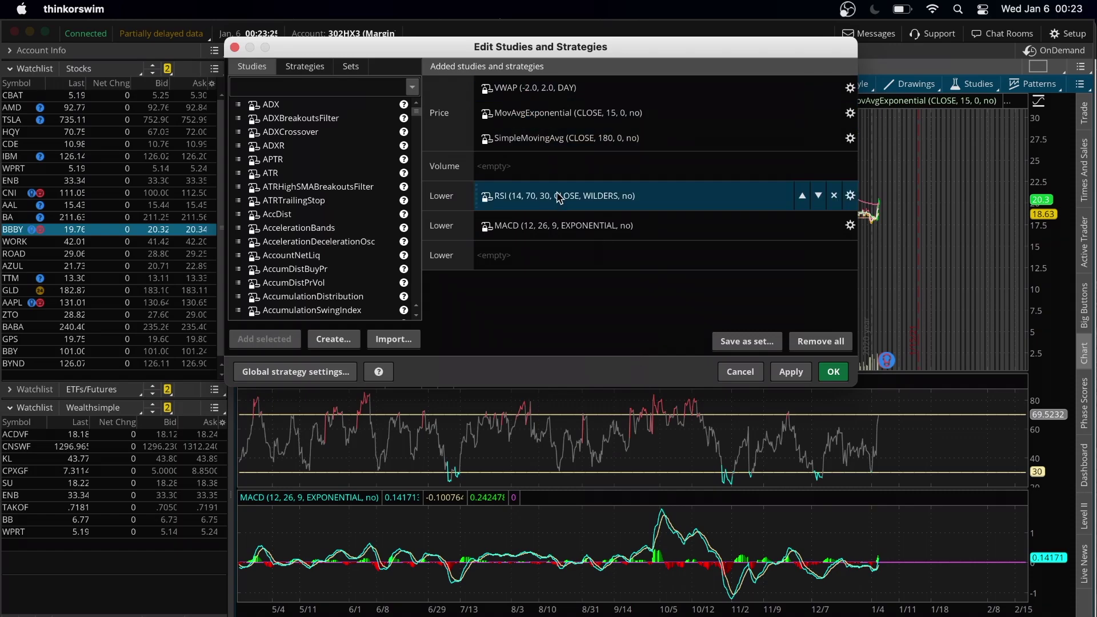
{"action": "mouse_move", "coordinate": [548, 127]}
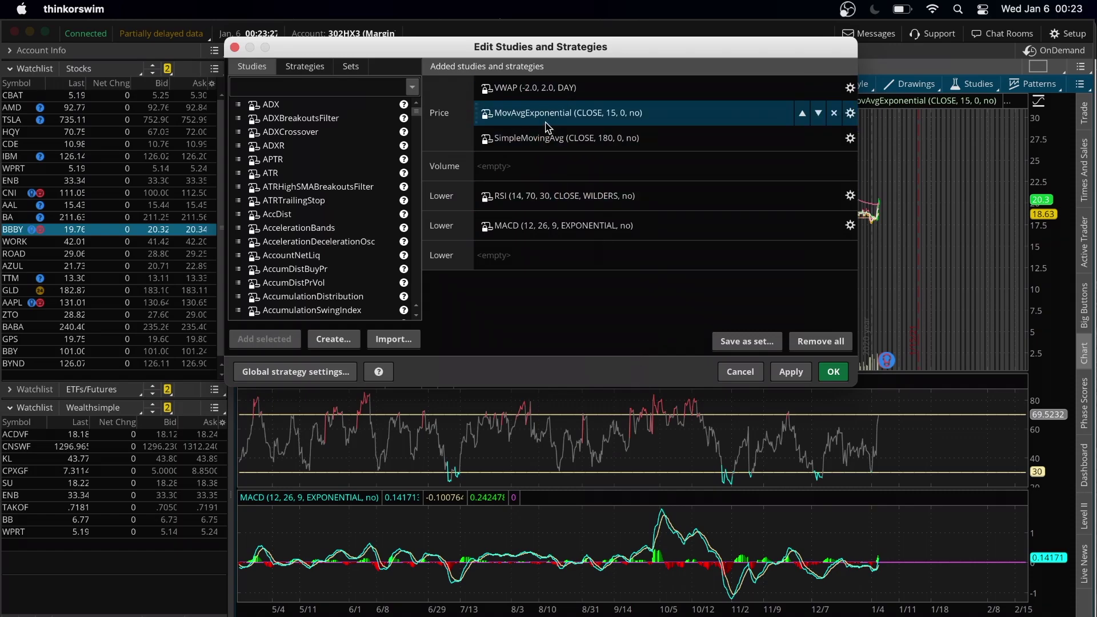
{"action": "mouse_move", "coordinate": [548, 150]}
{"action": "mouse_move", "coordinate": [538, 196]}
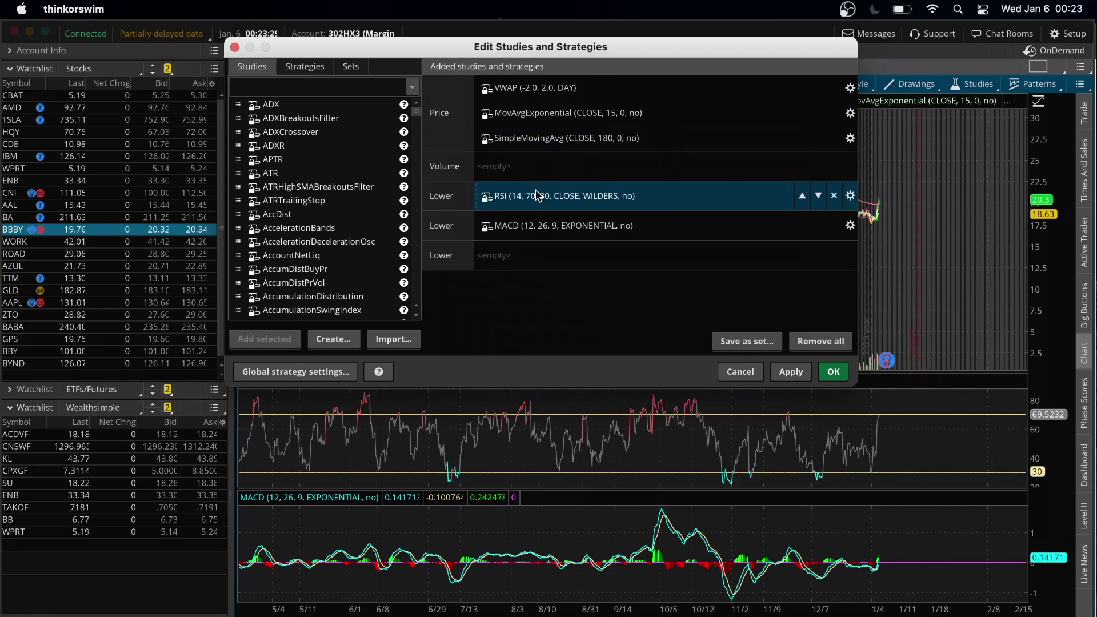
{"action": "mouse_move", "coordinate": [536, 229]}
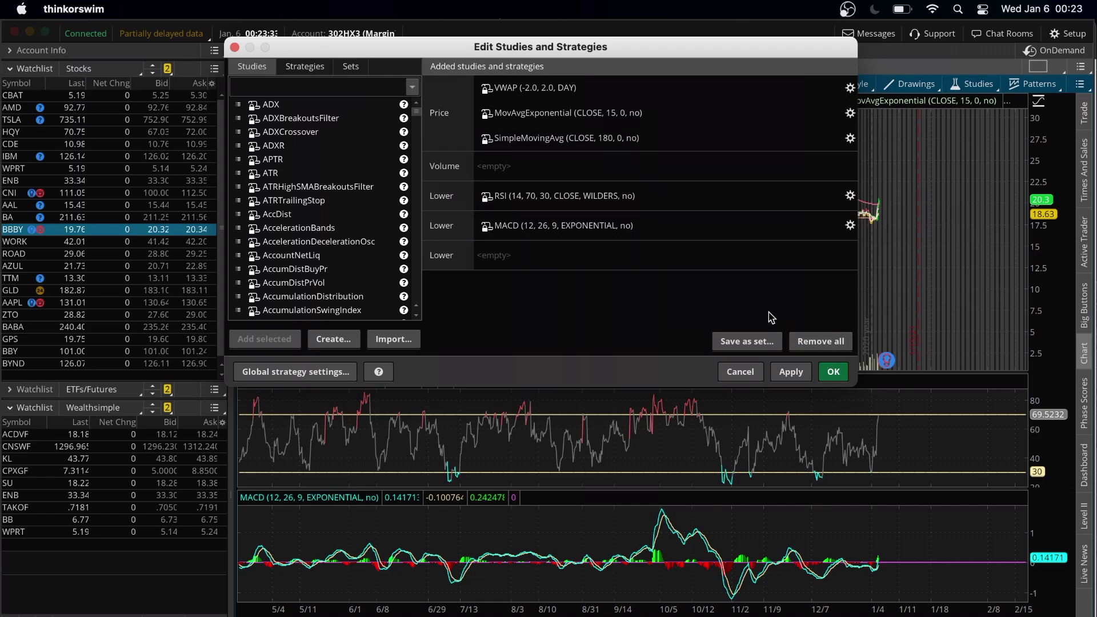
{"action": "mouse_move", "coordinate": [438, 225]}
{"action": "mouse_move", "coordinate": [680, 210]}
- Browse the available studies, strategies and sets for the chart, and accept the dialog without adding any
{"action": "left_click", "coordinate": [298, 90]}
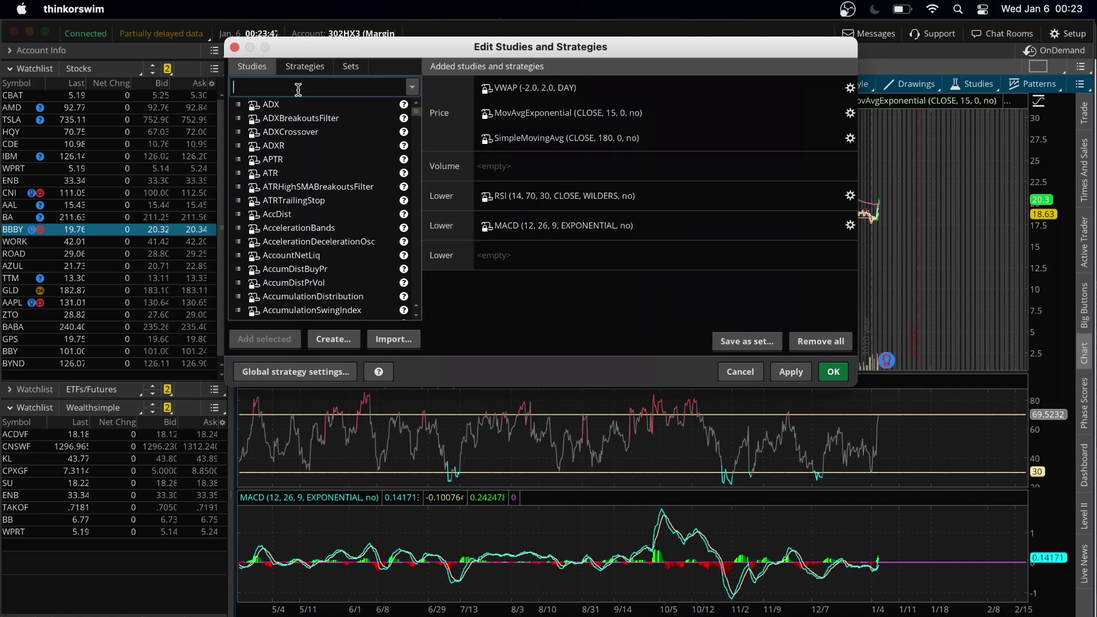
{"action": "scroll", "coordinate": [295, 240], "scroll_direction": "down", "scroll_amount": 20}
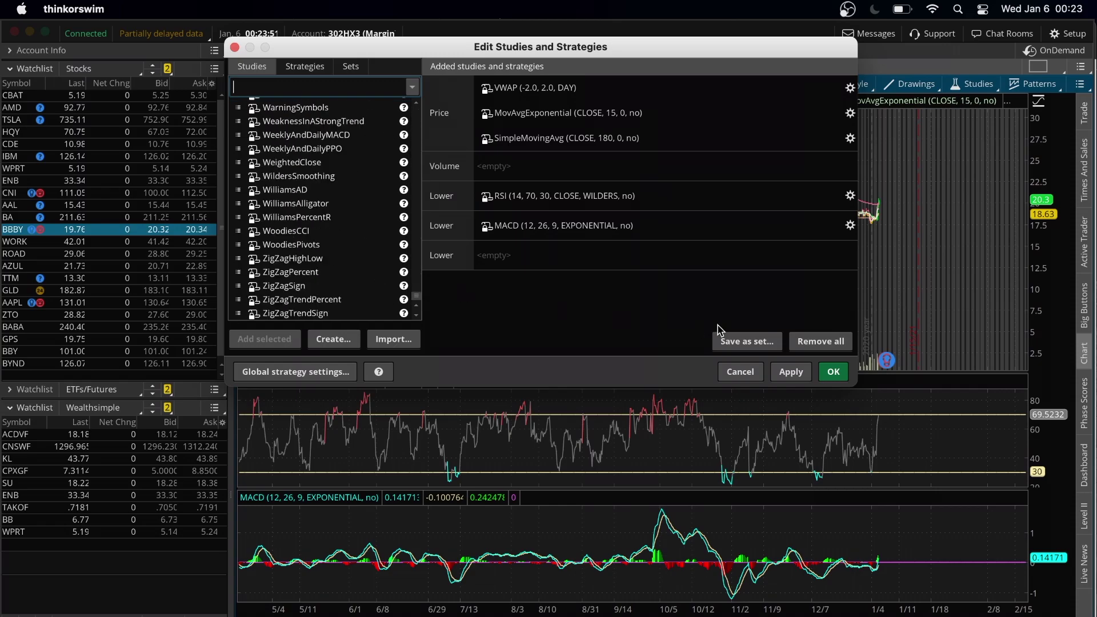
{"action": "scroll", "coordinate": [330, 189], "scroll_direction": "up", "scroll_amount": 20}
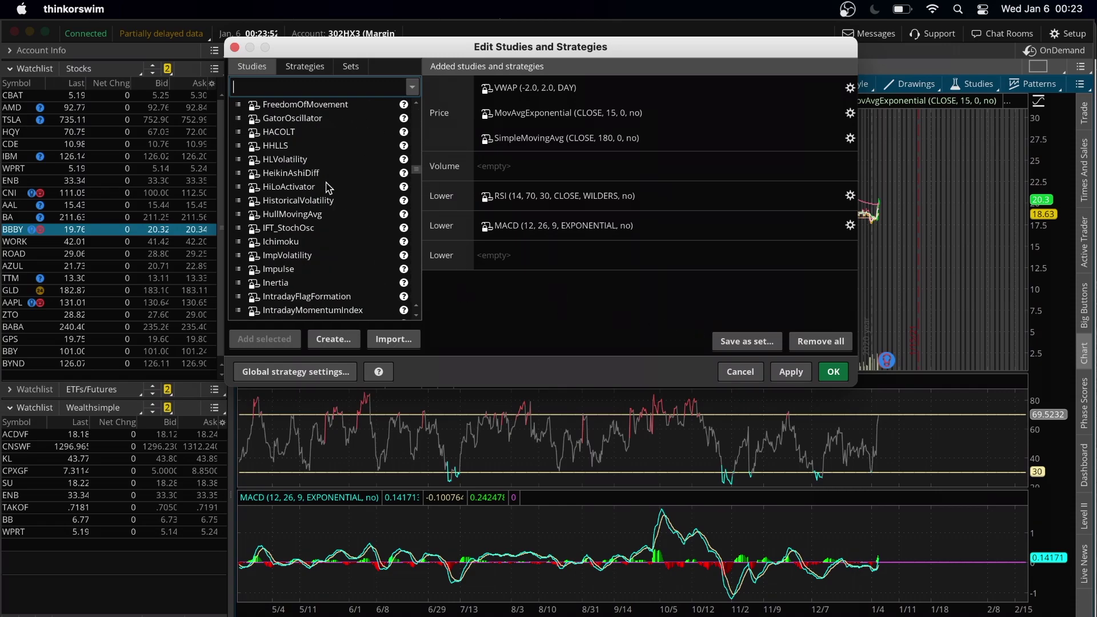
{"action": "left_click", "coordinate": [320, 66]}
{"action": "left_click", "coordinate": [352, 66]}
{"action": "left_click", "coordinate": [244, 68]}
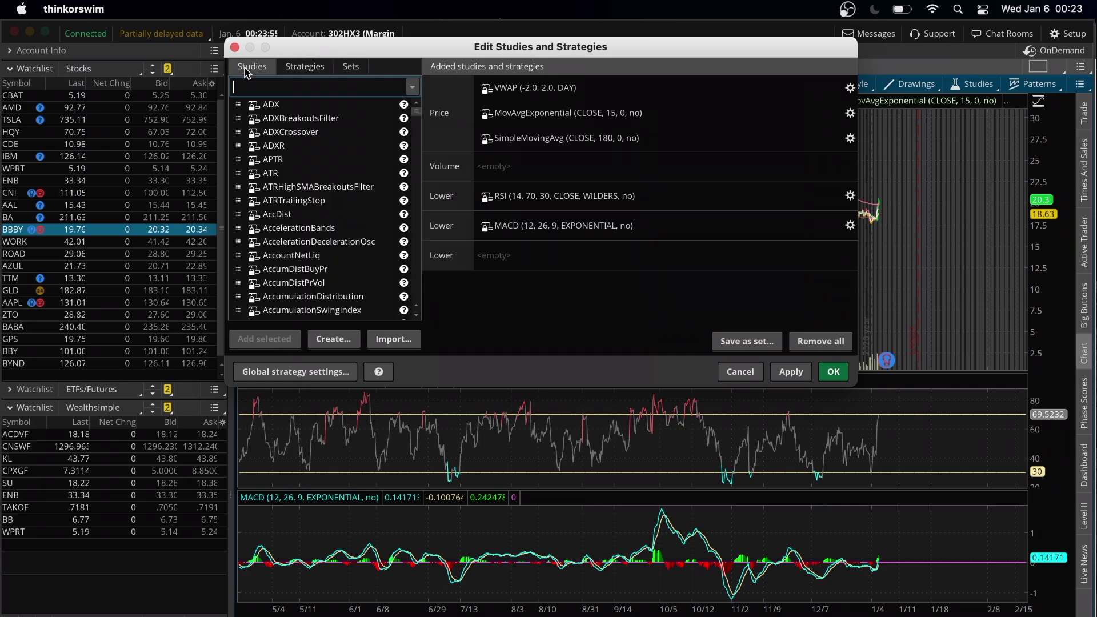
{"action": "left_click", "coordinate": [838, 379]}
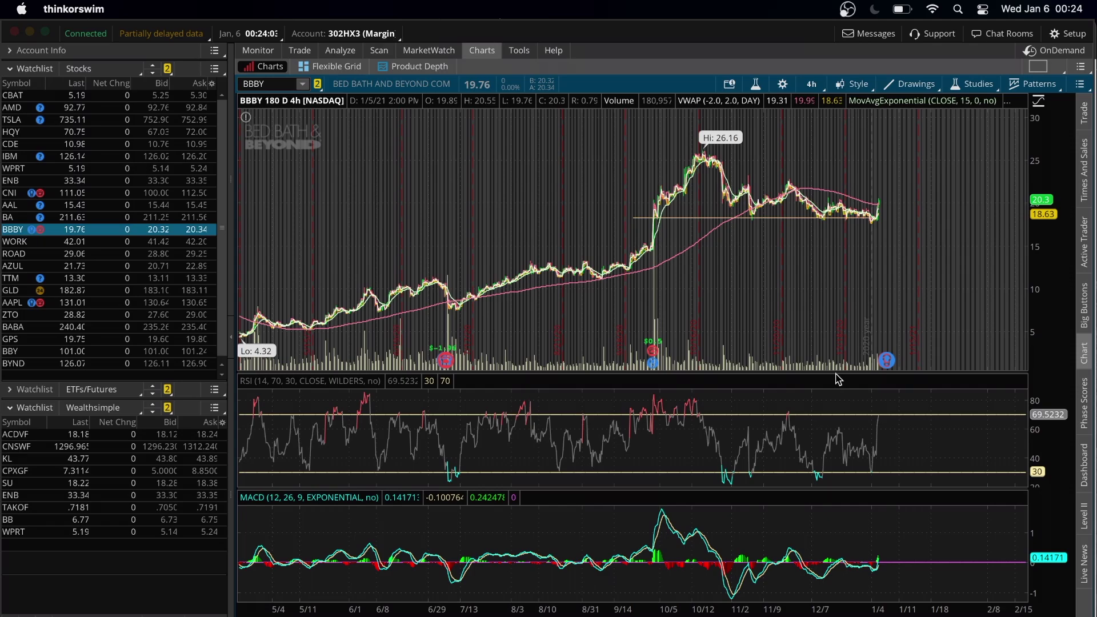
- Look over the application and workspace options in Setup, and zoom the BBBY chart in to the period from early September onward
{"action": "left_click", "coordinate": [1069, 30]}
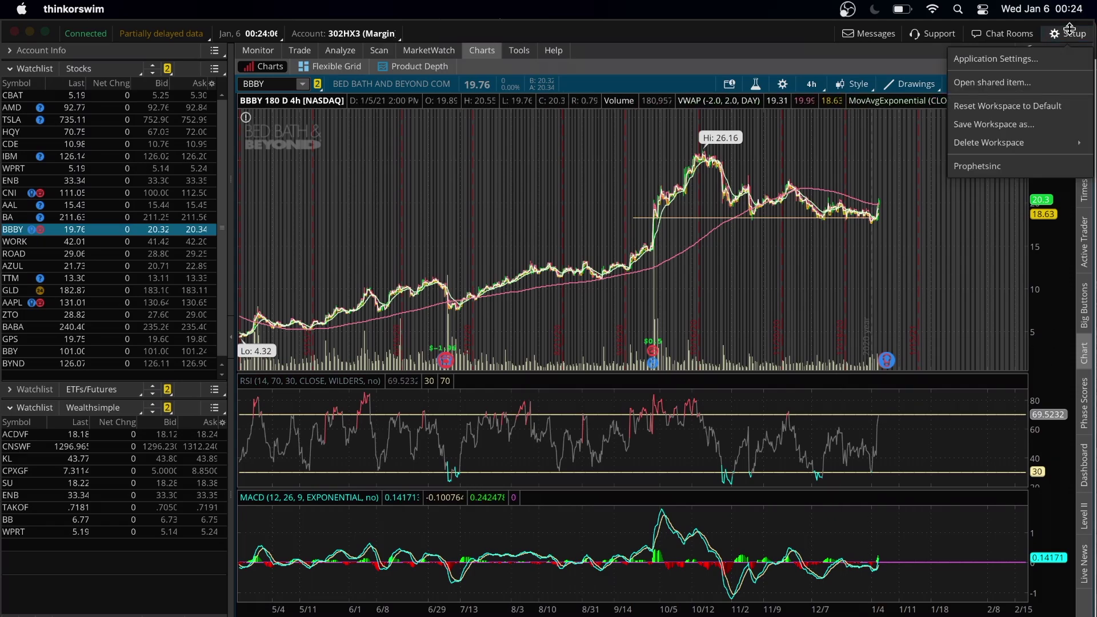
{"action": "left_click", "coordinate": [696, 41]}
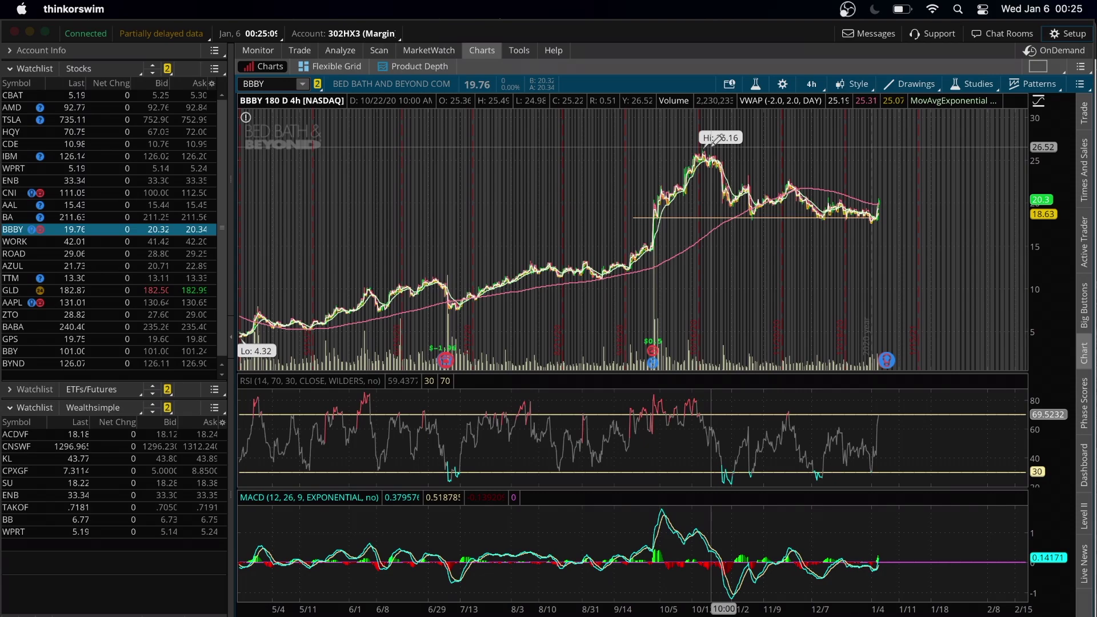
{"action": "left_click_drag", "start_coordinate": [563, 268], "coordinate": [1094, 182]}
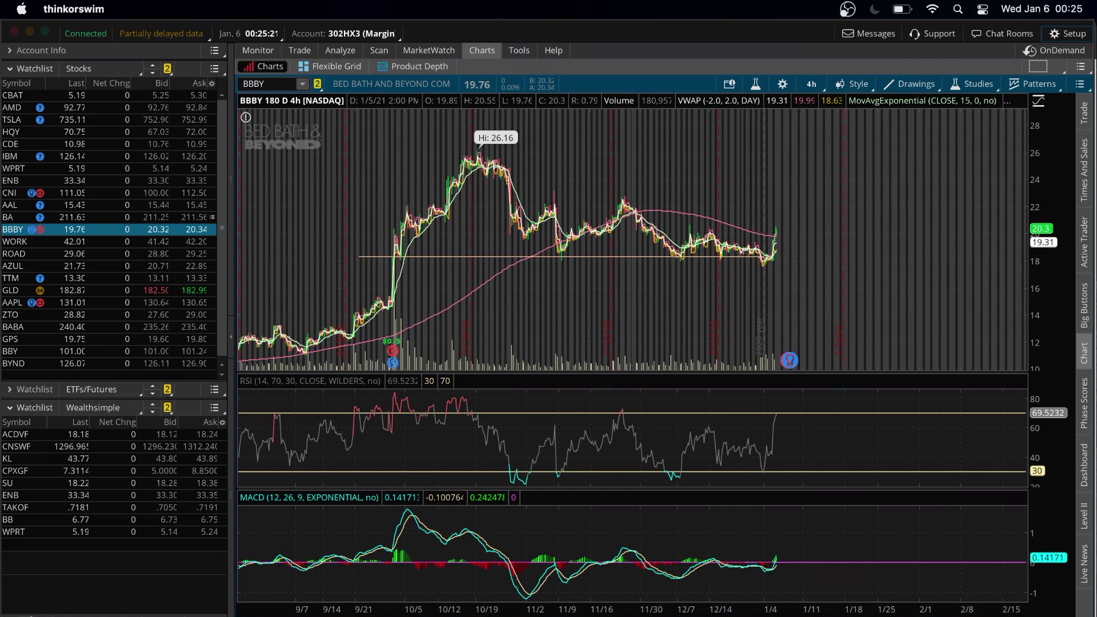
- Add a Watchlist gadget to the bottom of the sidebar and load ZTO from the Stocks watchlist into the chart
{"action": "left_click", "coordinate": [35, 611]}
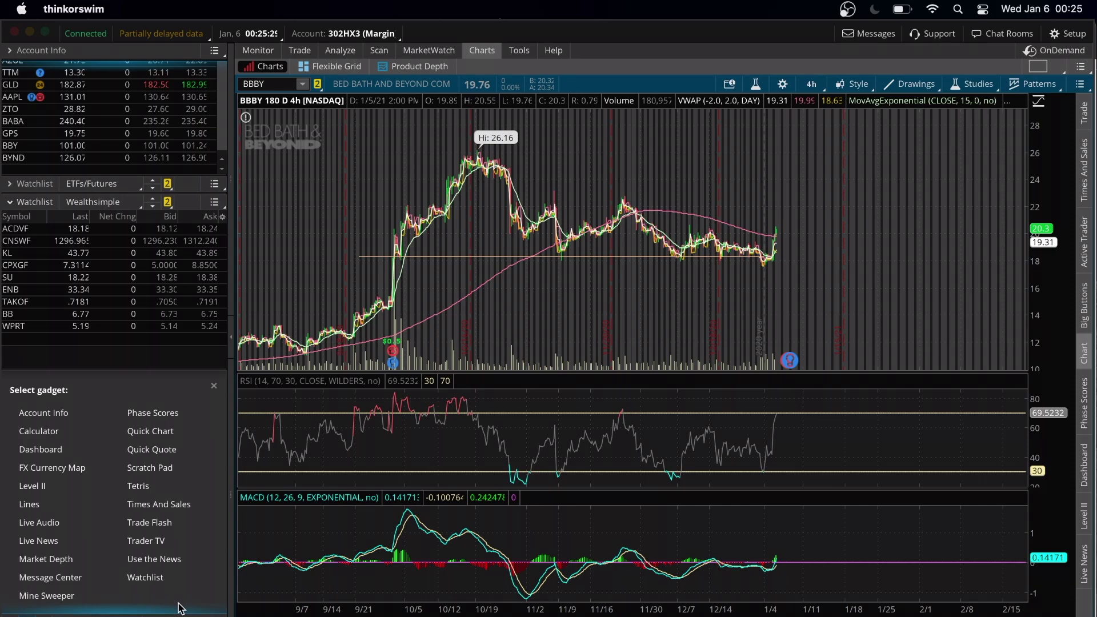
{"action": "left_click", "coordinate": [158, 580]}
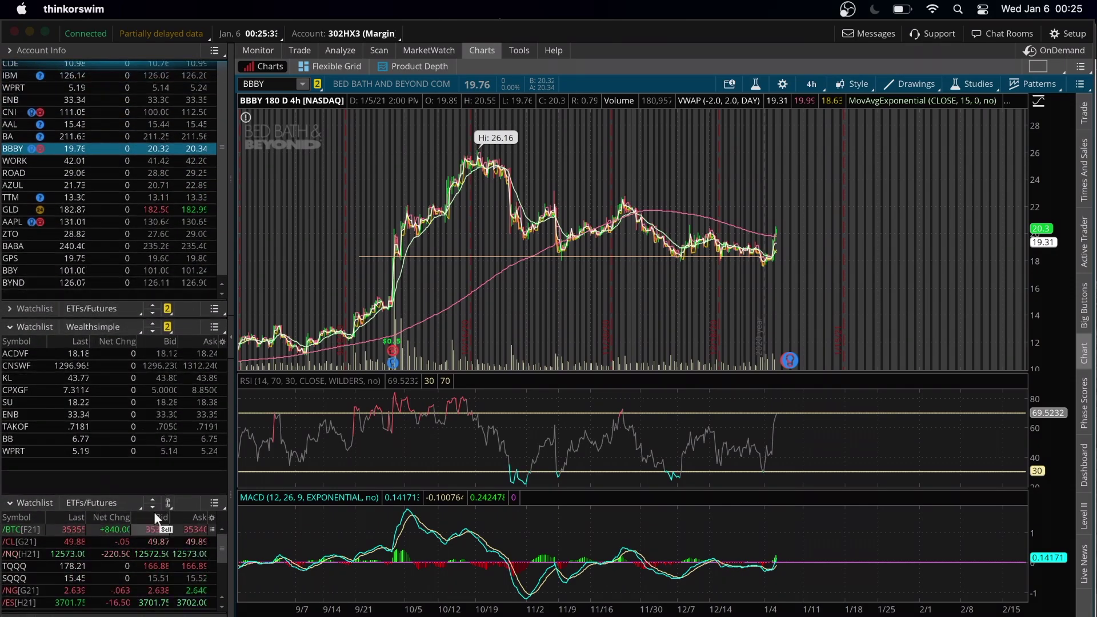
{"action": "left_click", "coordinate": [54, 232]}
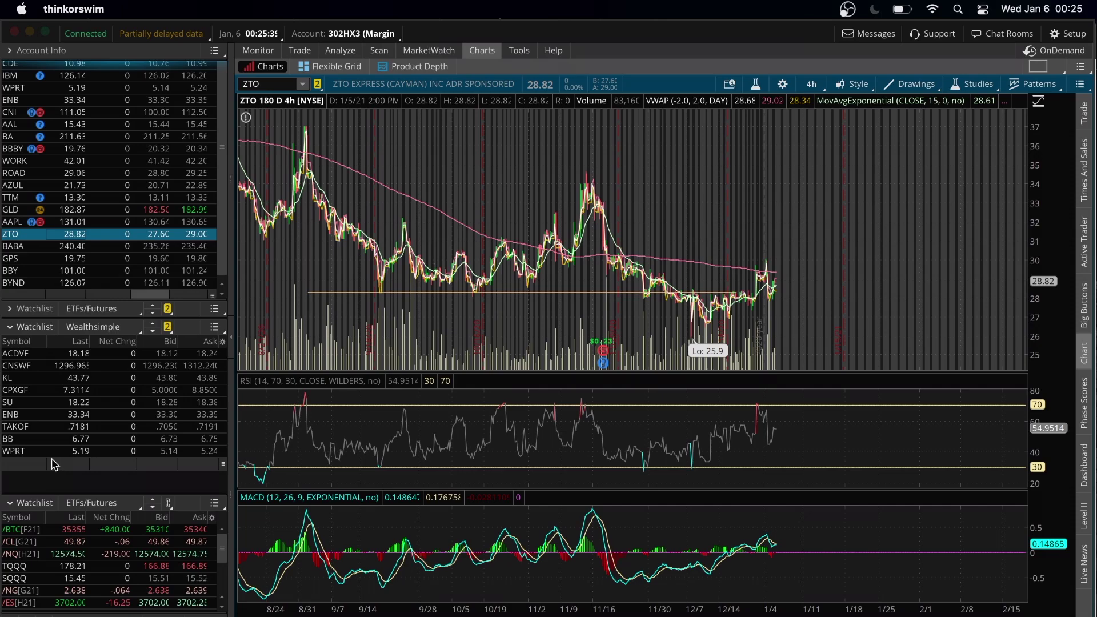
{"action": "scroll", "coordinate": [37, 506], "scroll_direction": "up", "scroll_amount": 3}
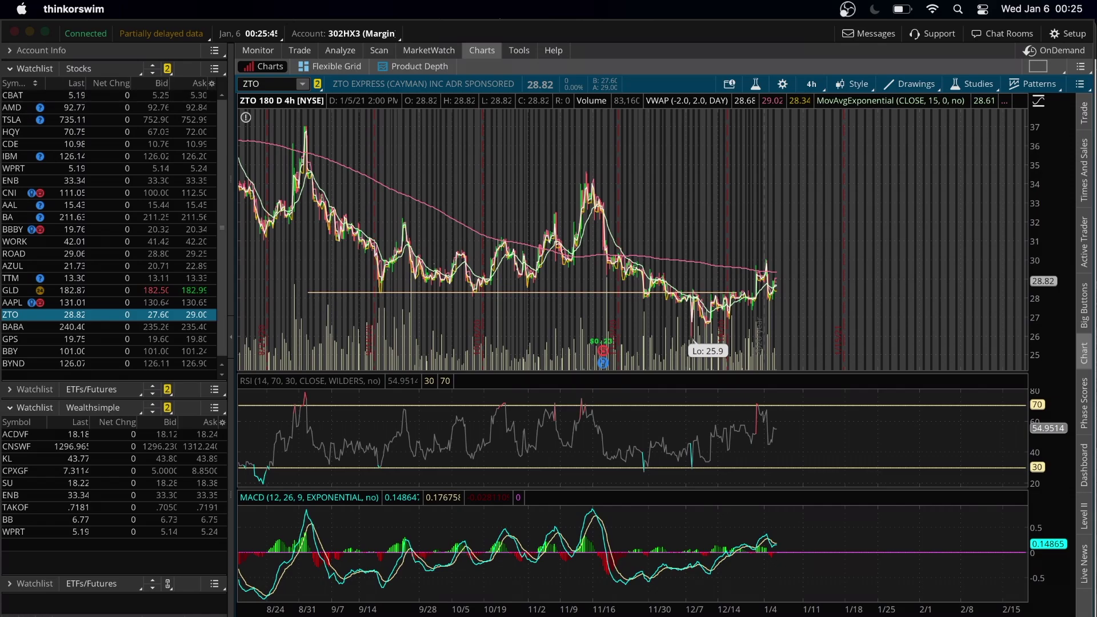
- Look up Tesla's ticker in the chart's symbol search and add TSLA to the Wealthsimple watchlist
{"action": "left_click", "coordinate": [30, 546]}
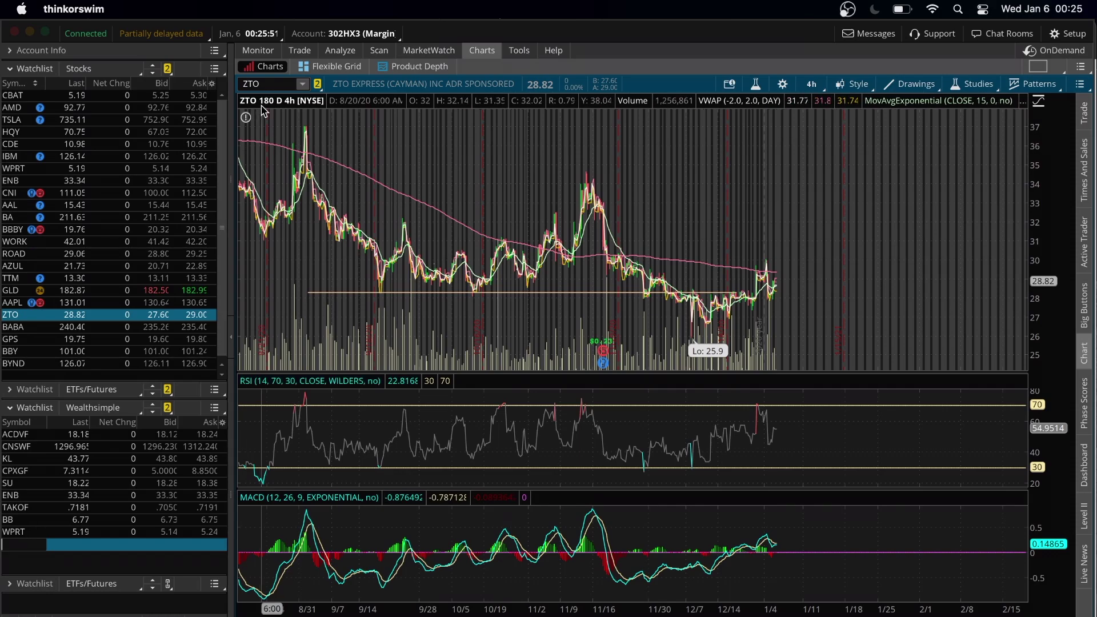
{"action": "left_click", "coordinate": [274, 87]}
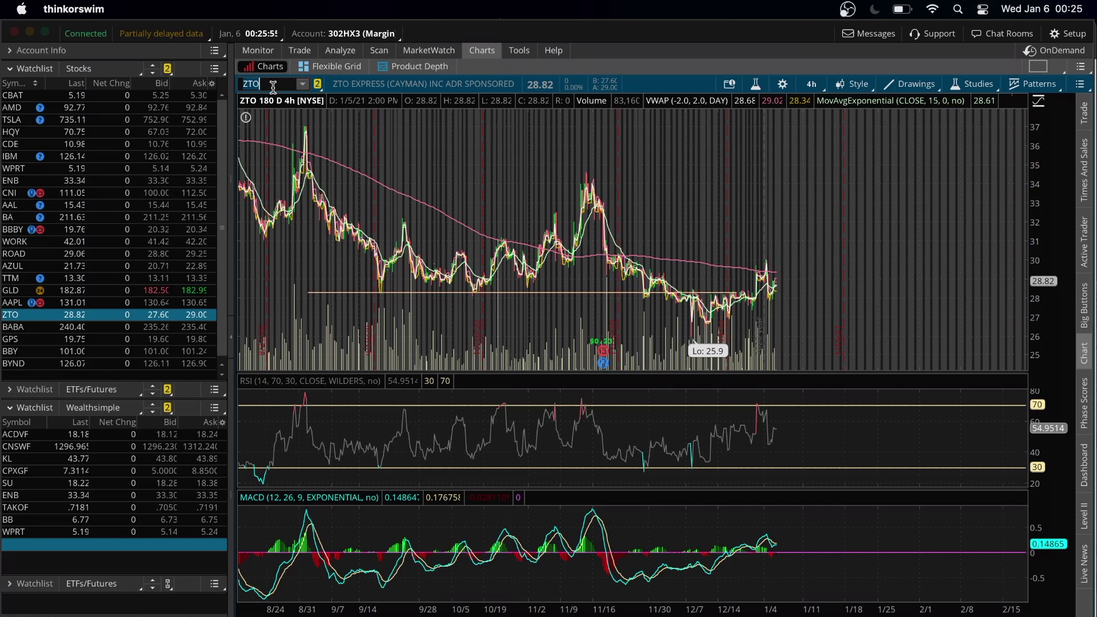
{"action": "type", "text": "TESLA"}
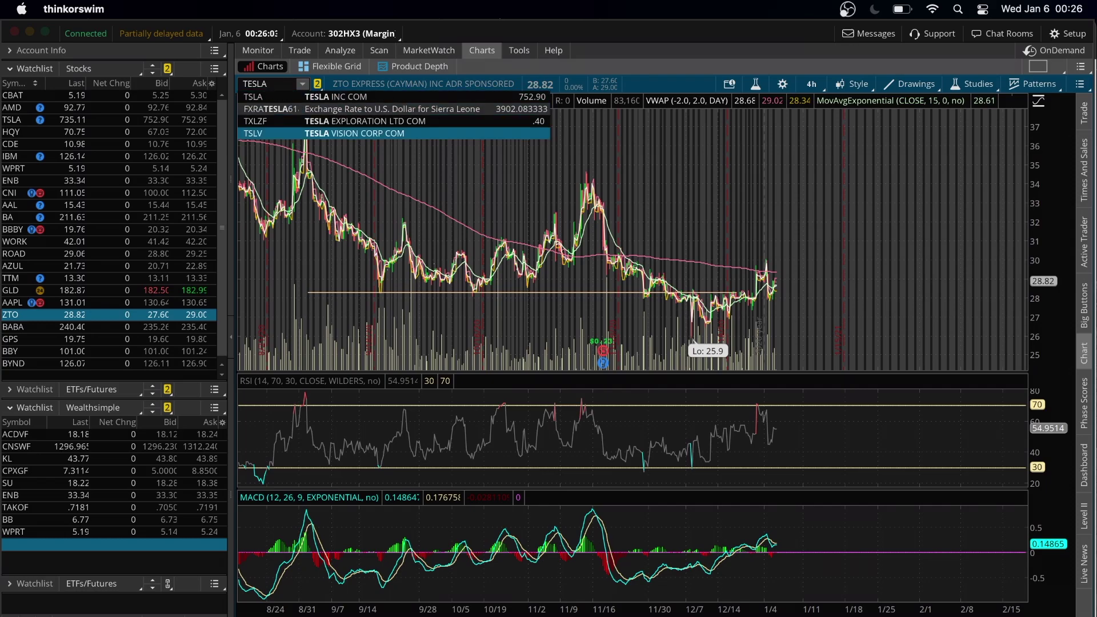
{"action": "left_click", "coordinate": [36, 550]}
{"action": "type", "text": "TSLA"}
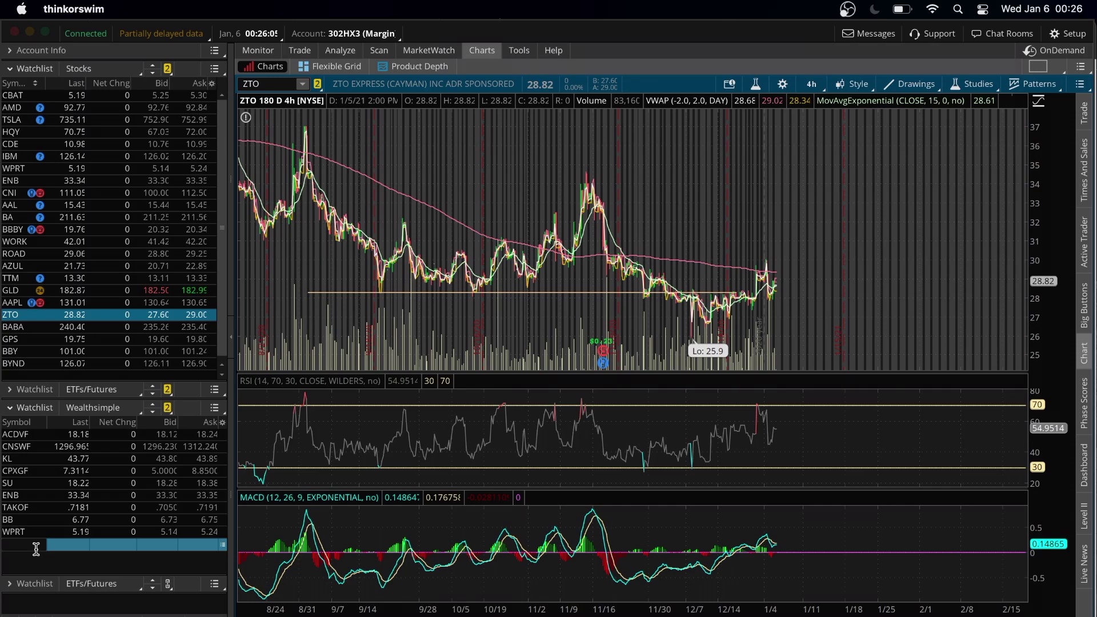
{"action": "key", "text": "Return"}
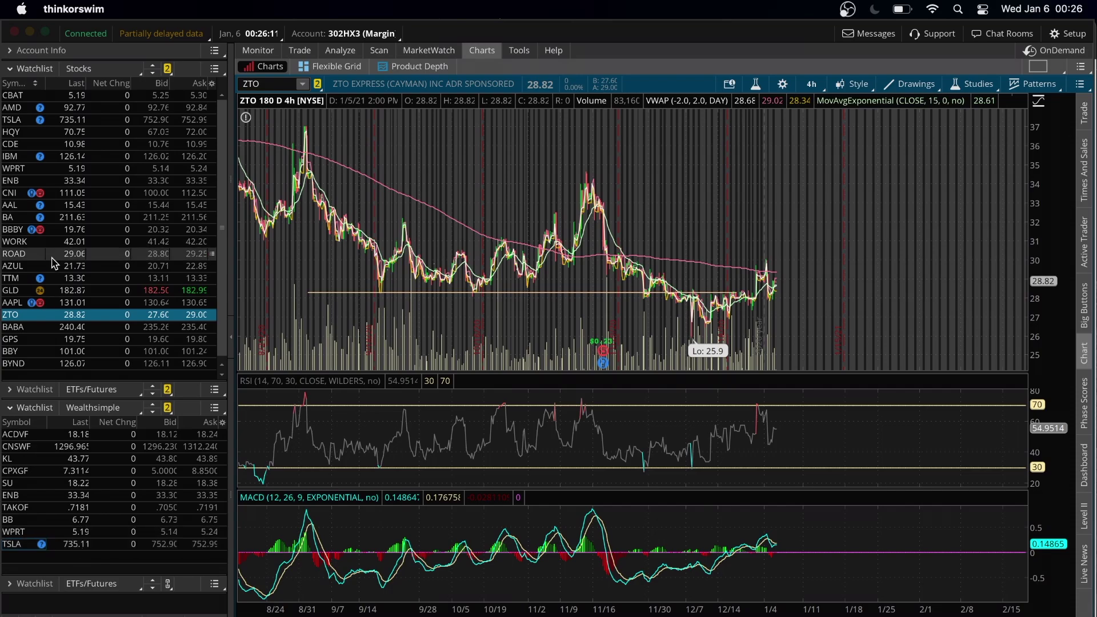
- Load TTM and BA from the Stocks watchlist into the chart
{"action": "left_click", "coordinate": [74, 278]}
{"action": "left_click", "coordinate": [74, 217]}
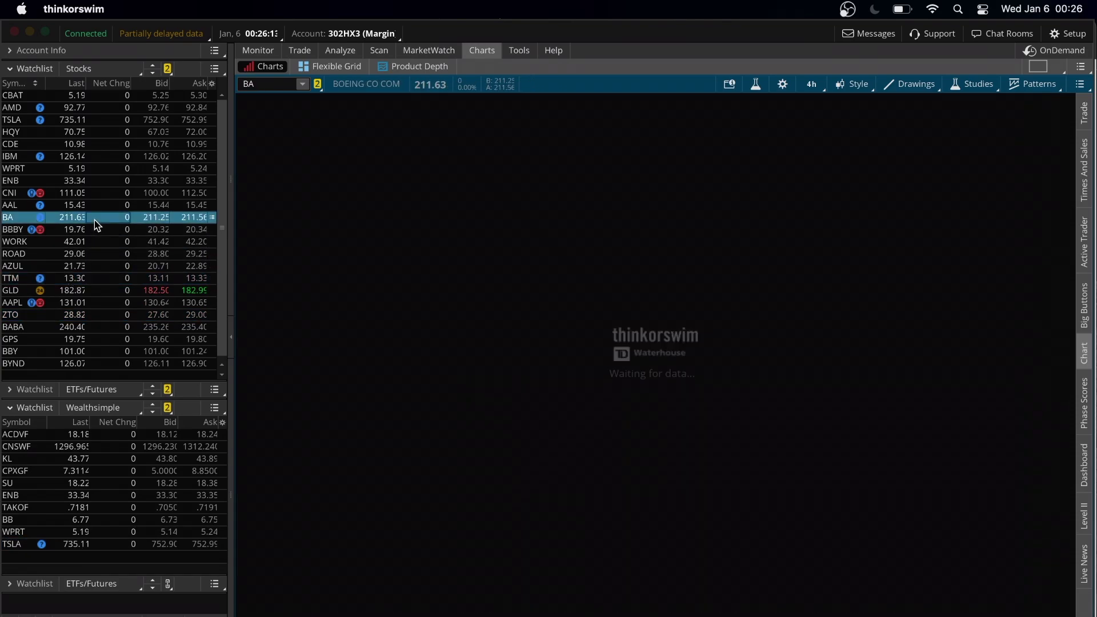
- Load CDE from the Stocks watchlist into the chart and look over the symbol link colors of the chart and the ETFs/Futures watchlist
{"action": "left_click", "coordinate": [74, 144]}
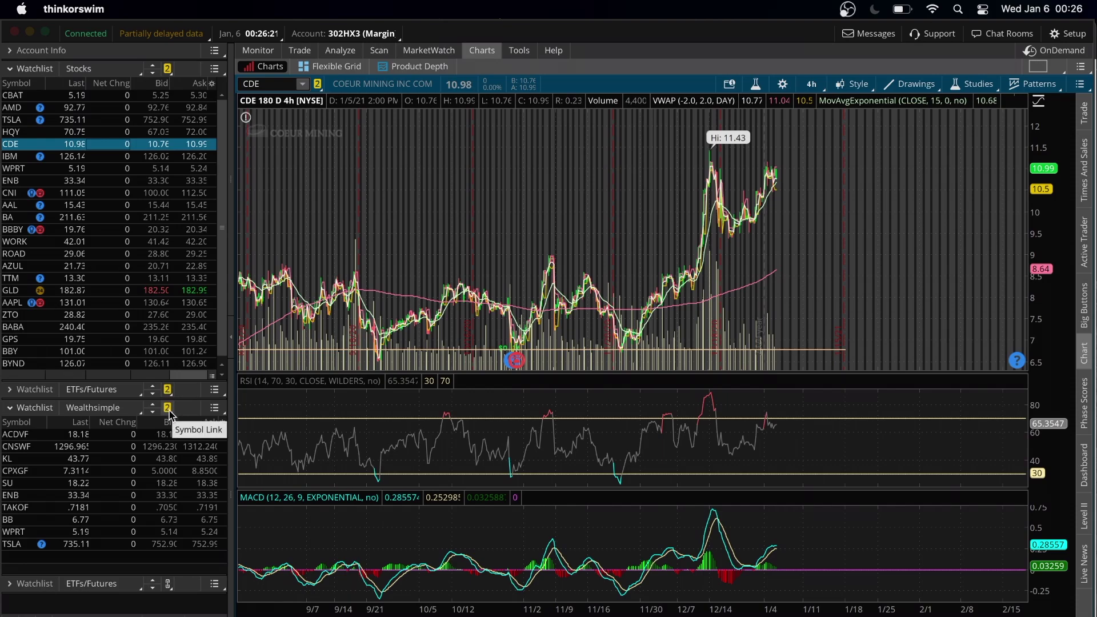
{"action": "left_click", "coordinate": [318, 80]}
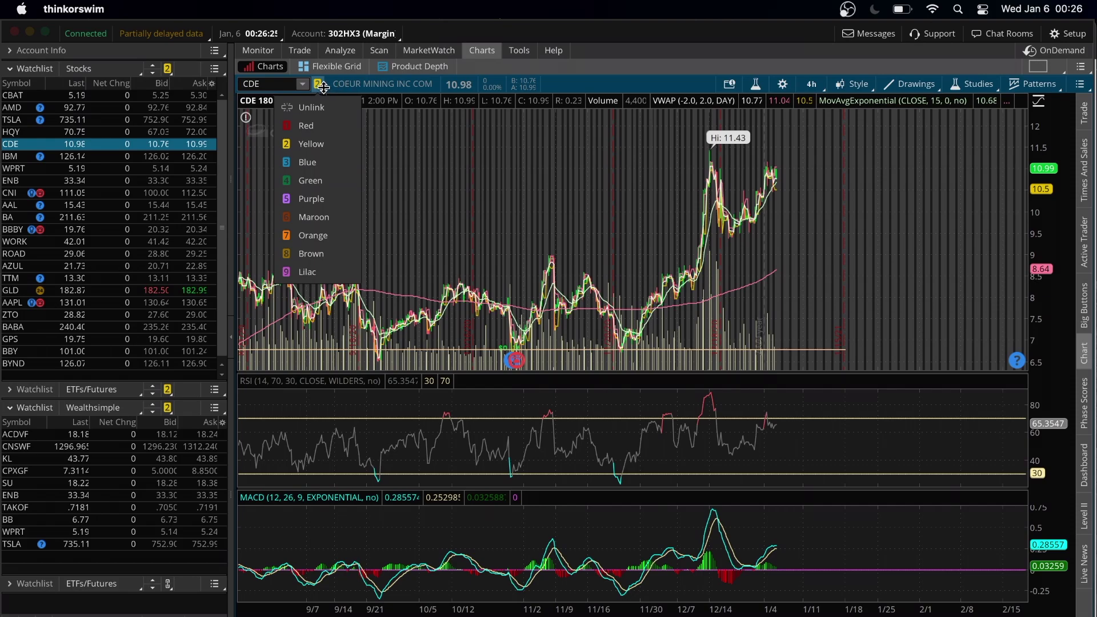
{"action": "left_click", "coordinate": [318, 83]}
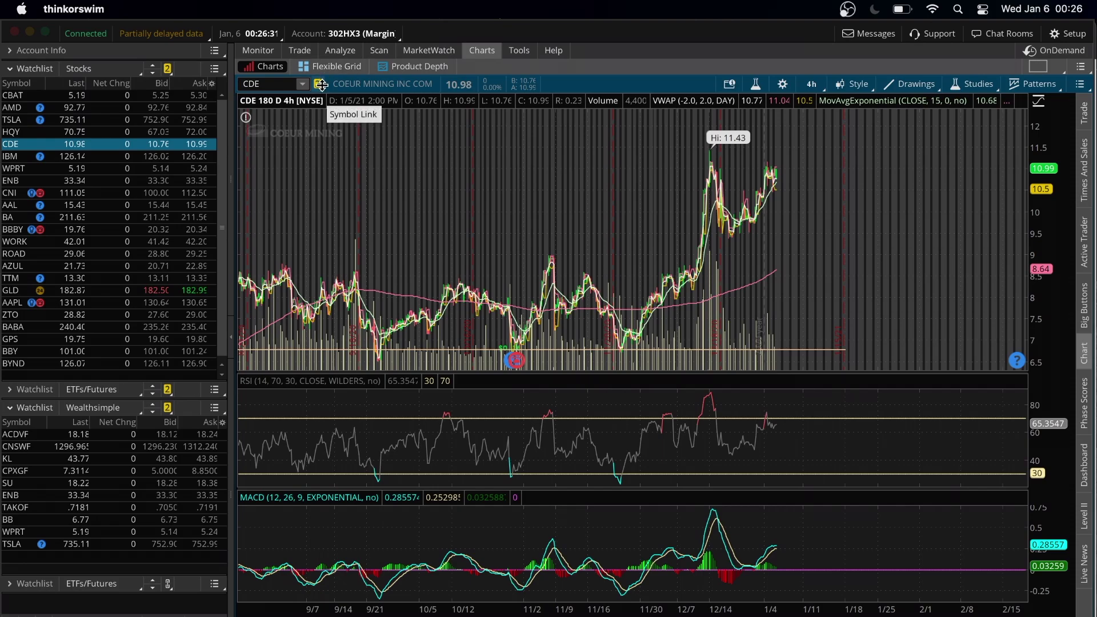
{"action": "left_click", "coordinate": [167, 389]}
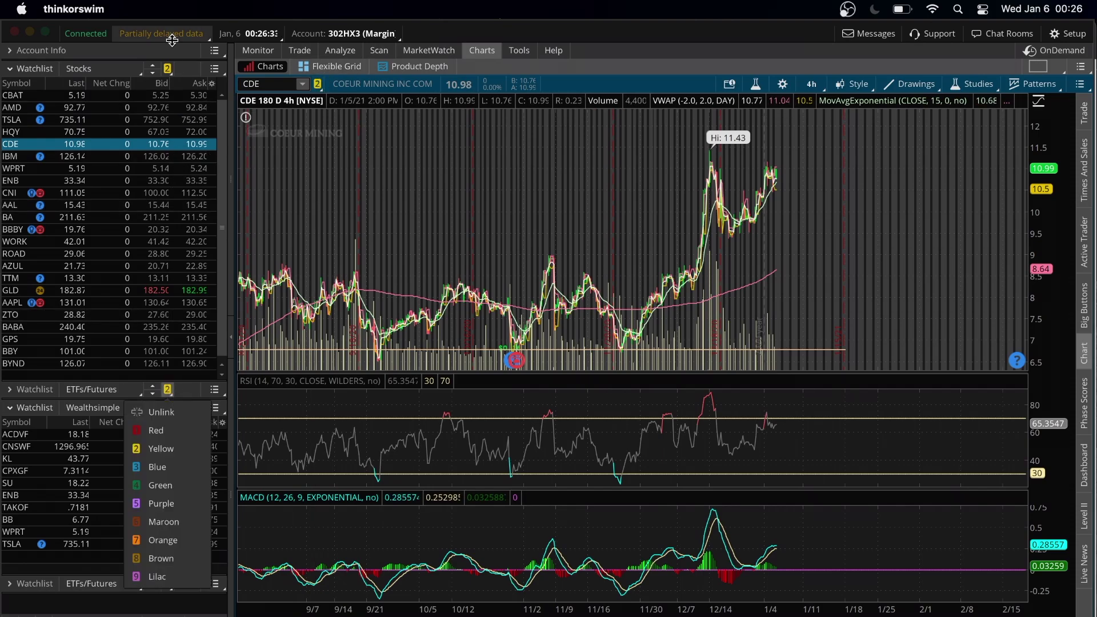
- Set the Stocks watchlist's symbol link to Blue and try selecting TTM and CDE in it
{"action": "left_click", "coordinate": [167, 68]}
{"action": "left_click", "coordinate": [179, 149]}
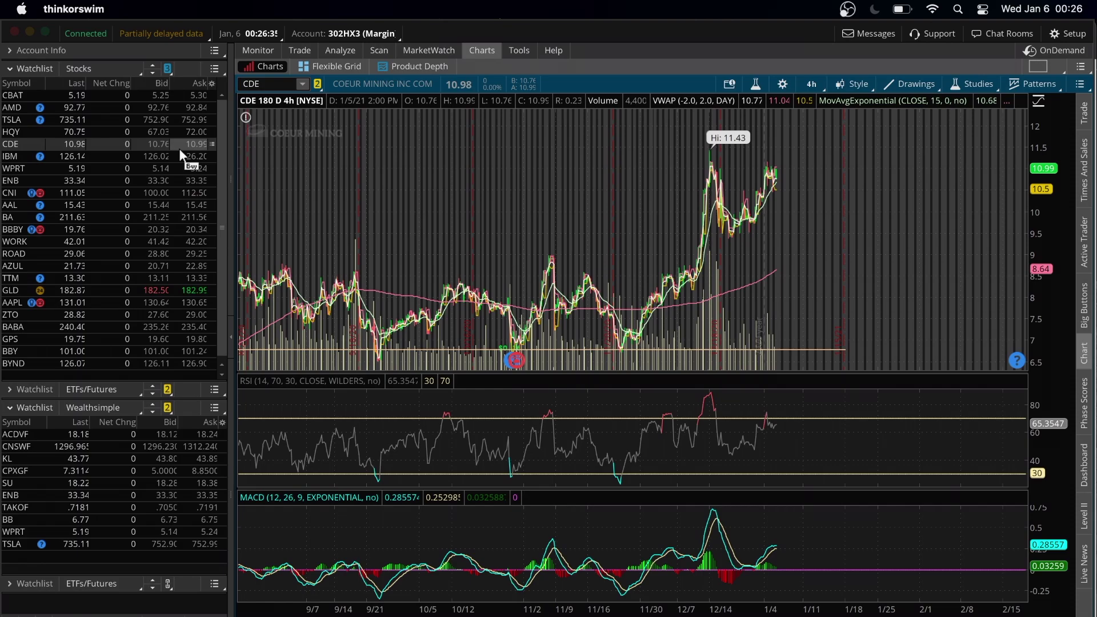
{"action": "left_click", "coordinate": [109, 278]}
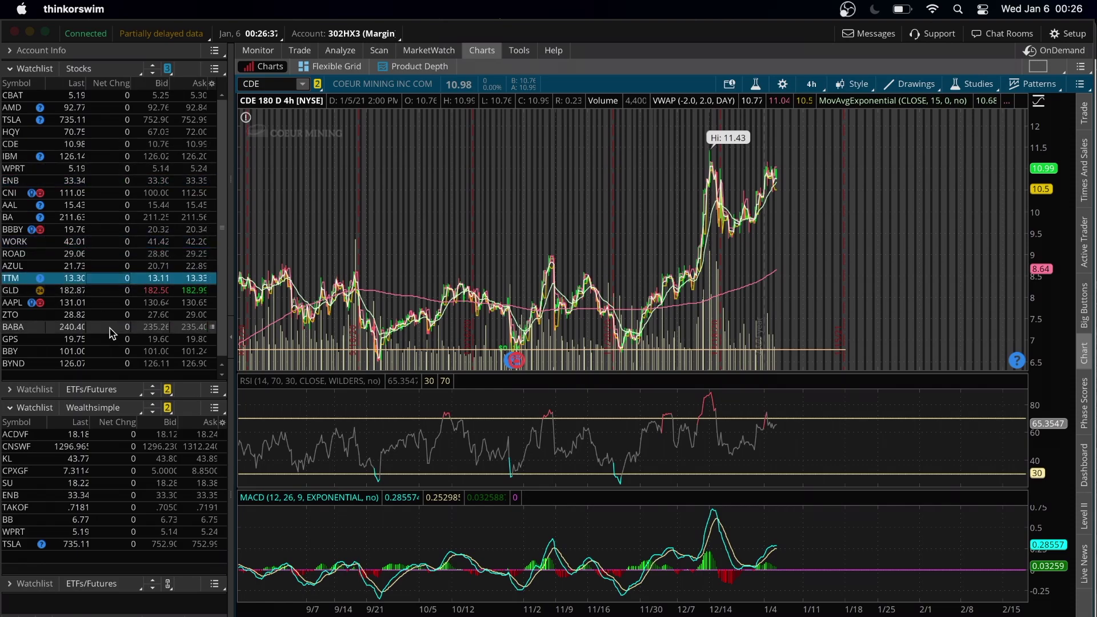
{"action": "left_click", "coordinate": [132, 144]}
- Set the Stocks watchlist's symbol link to Yellow and load BA, AAL, ENB and IBM from it into the chart
{"action": "left_click", "coordinate": [169, 69]}
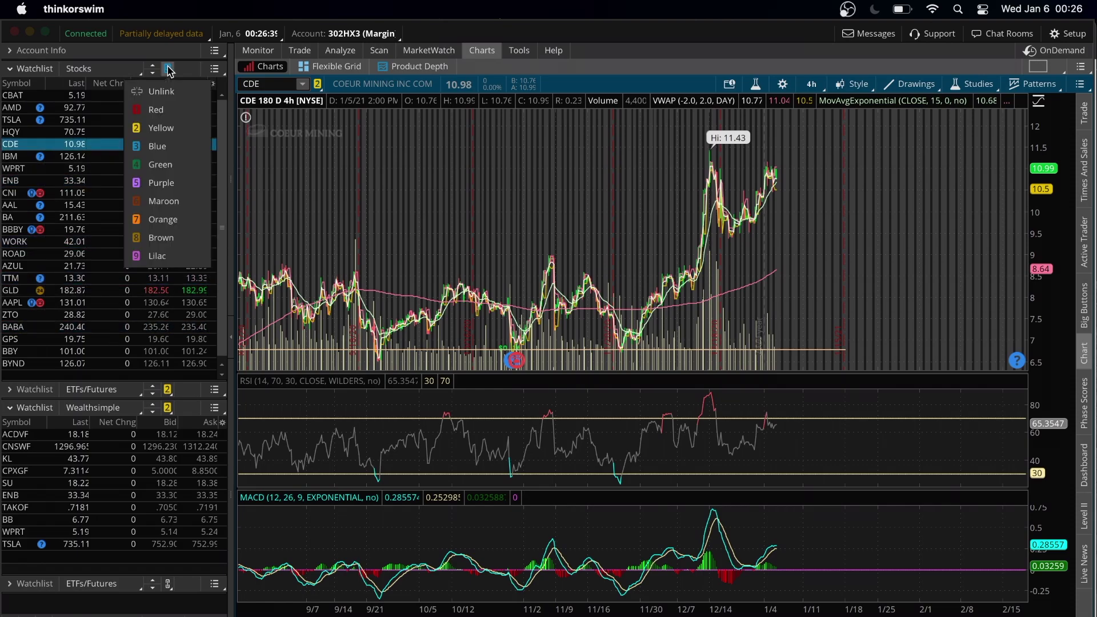
{"action": "left_click", "coordinate": [161, 128]}
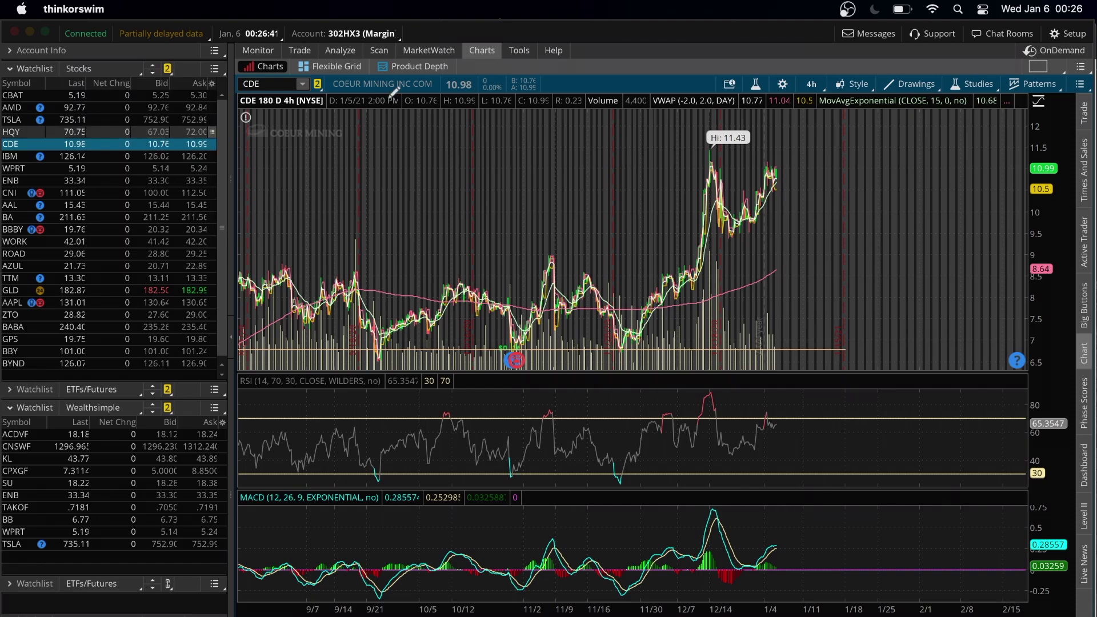
{"action": "left_click", "coordinate": [126, 219]}
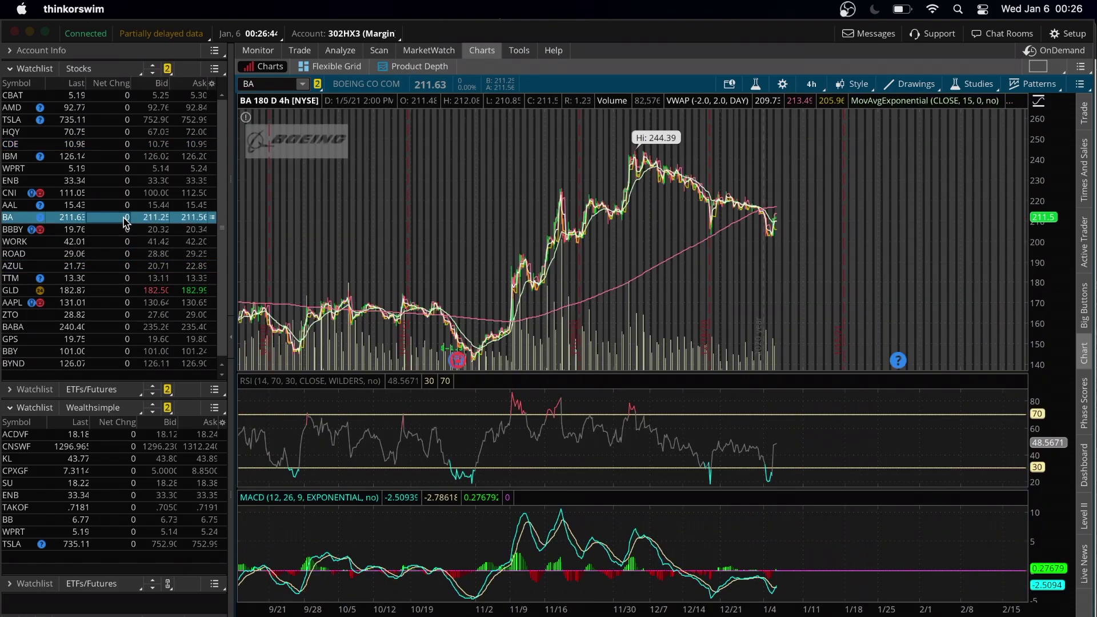
{"action": "left_click", "coordinate": [125, 206]}
{"action": "left_click", "coordinate": [125, 181]}
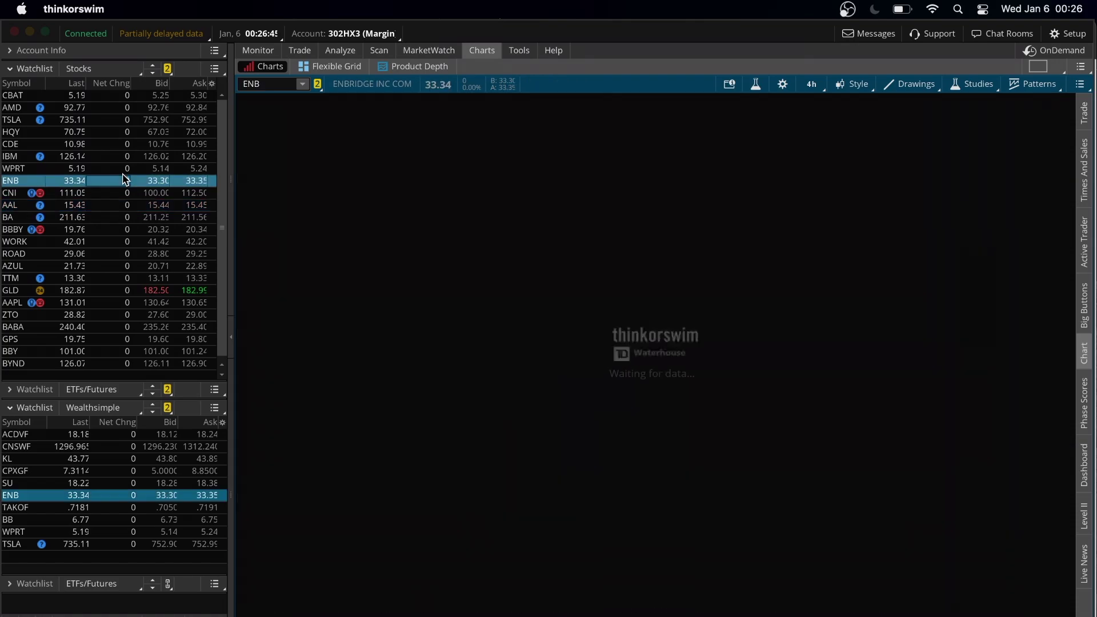
{"action": "left_click", "coordinate": [127, 157]}
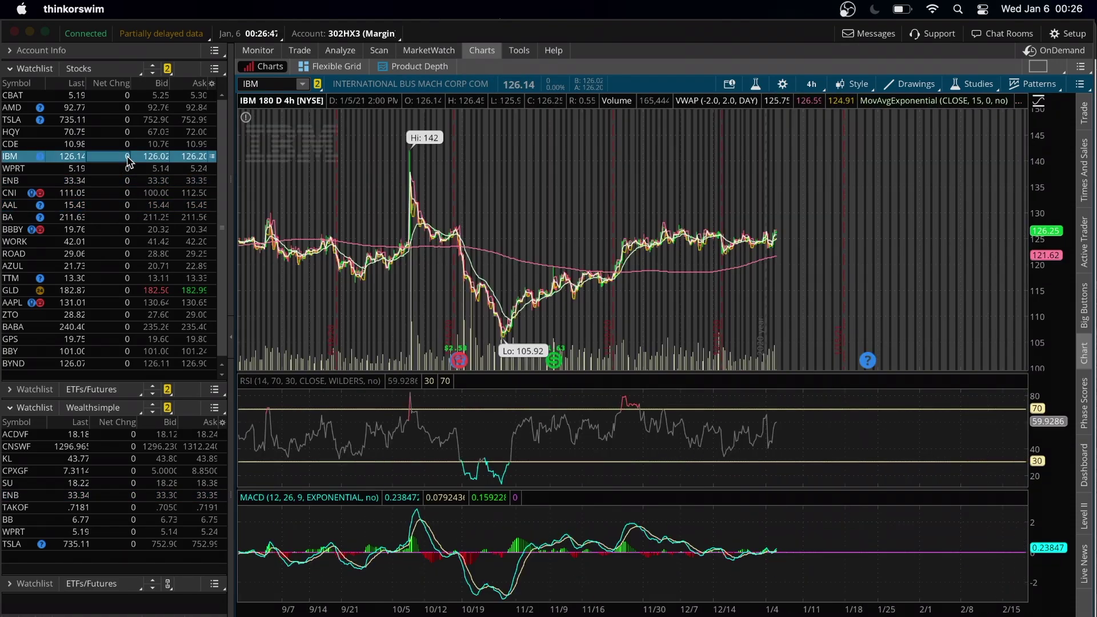